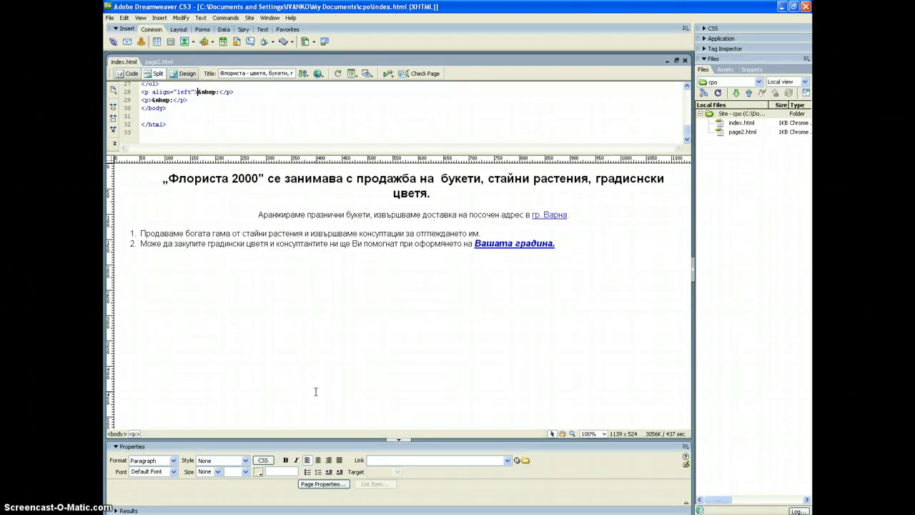
# Switch to Chrome's image results for flowers and open the large preview of the pink roses lying on petals.
pyautogui.click(296, 388)
pyautogui.hotkey('alt', 'Tab')
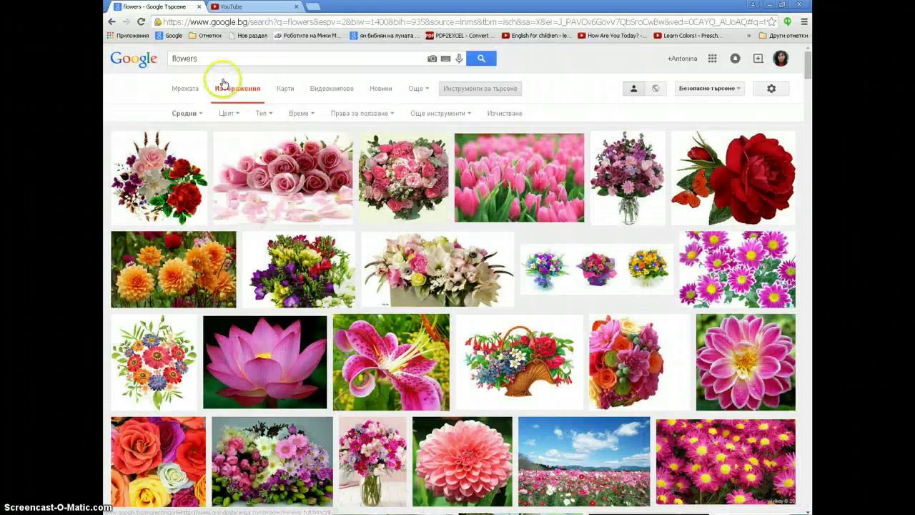
pyautogui.click(213, 58)
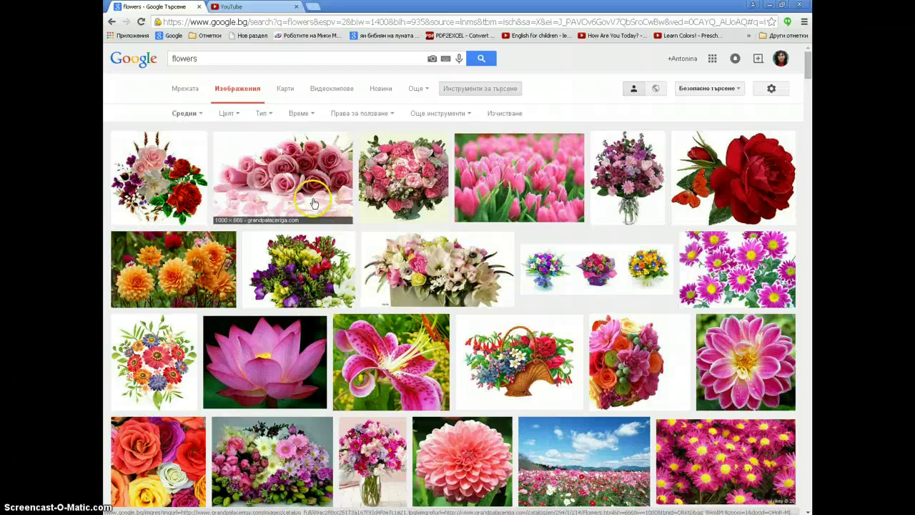
pyautogui.click(293, 170)
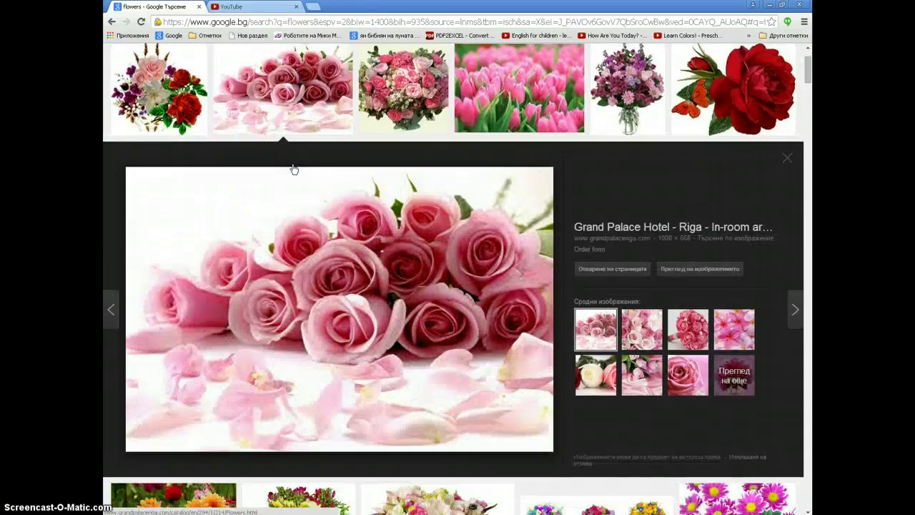
pyautogui.click(366, 280)
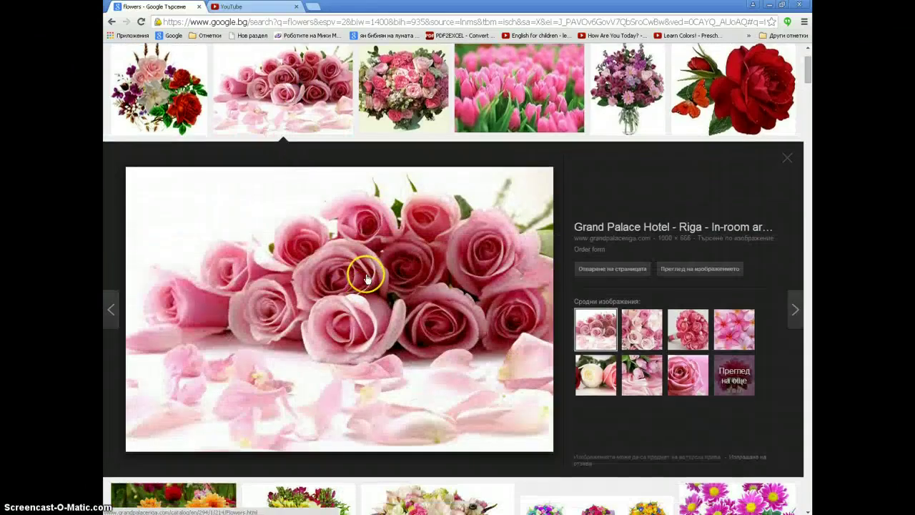
# Start saving the pink roses image and browse to the cpo folder inside My Documents.
pyautogui.rightClick(366, 278)
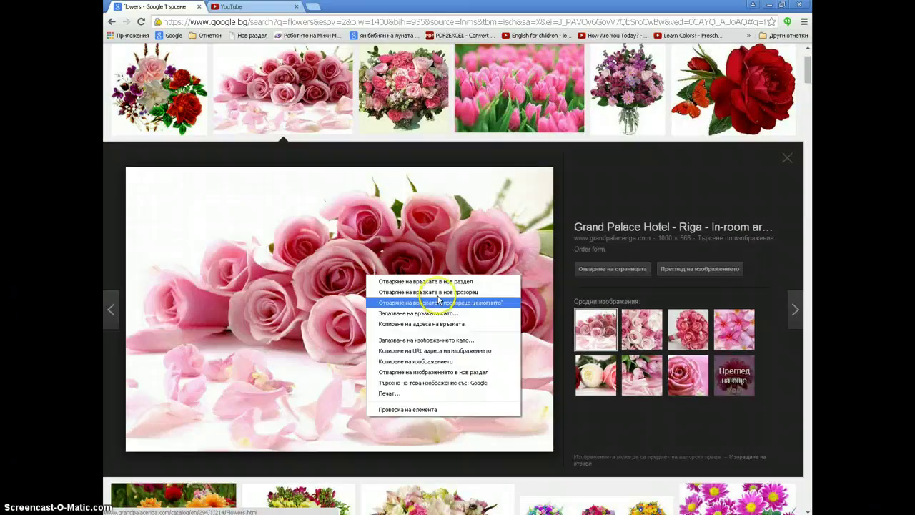
pyautogui.click(434, 341)
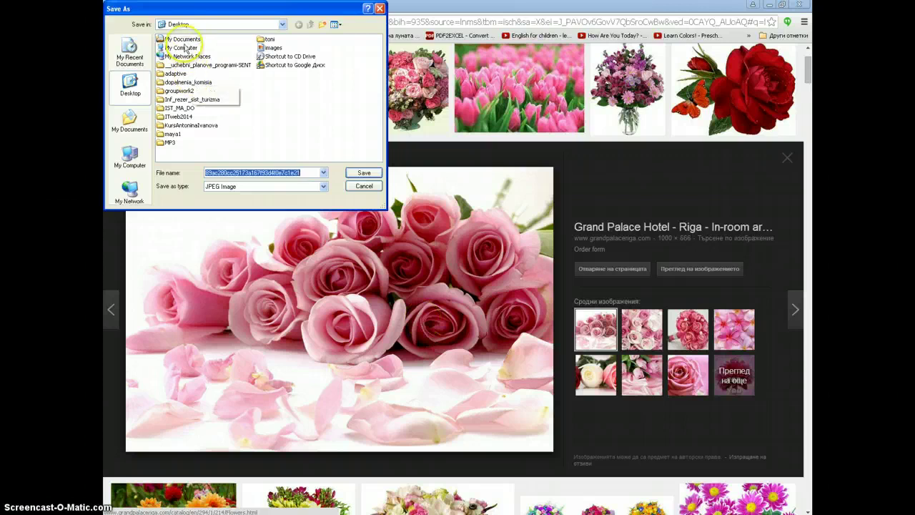
pyautogui.click(185, 41)
pyautogui.doubleClick(185, 41)
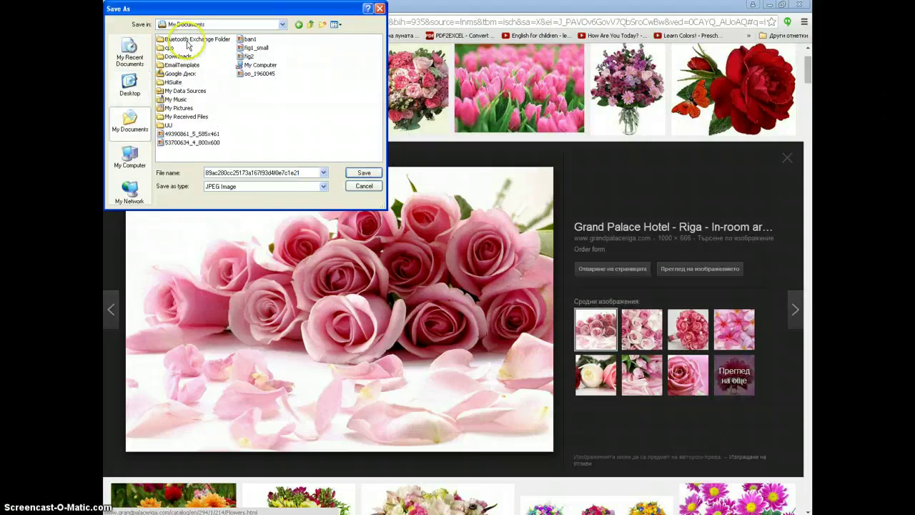
pyautogui.doubleClick(167, 47)
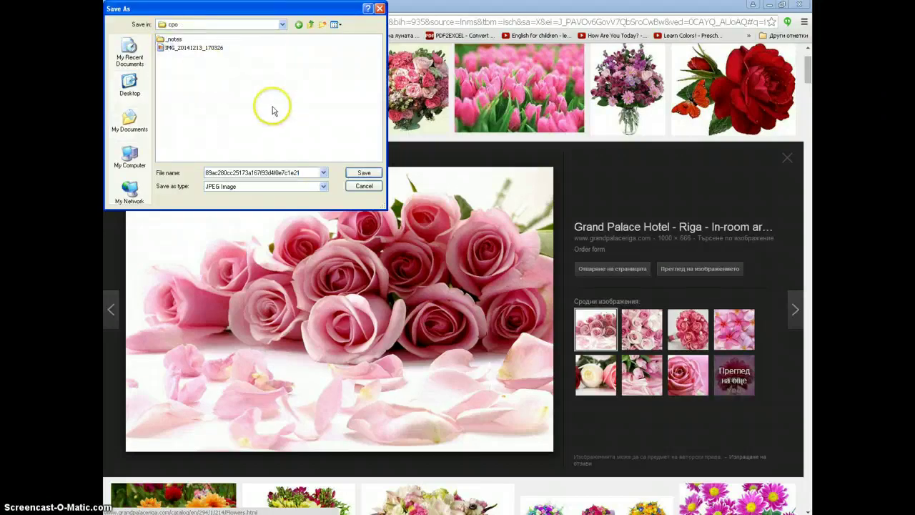
# Create a folder named images inside the cpo folder and open it as the save location.
pyautogui.click(323, 24)
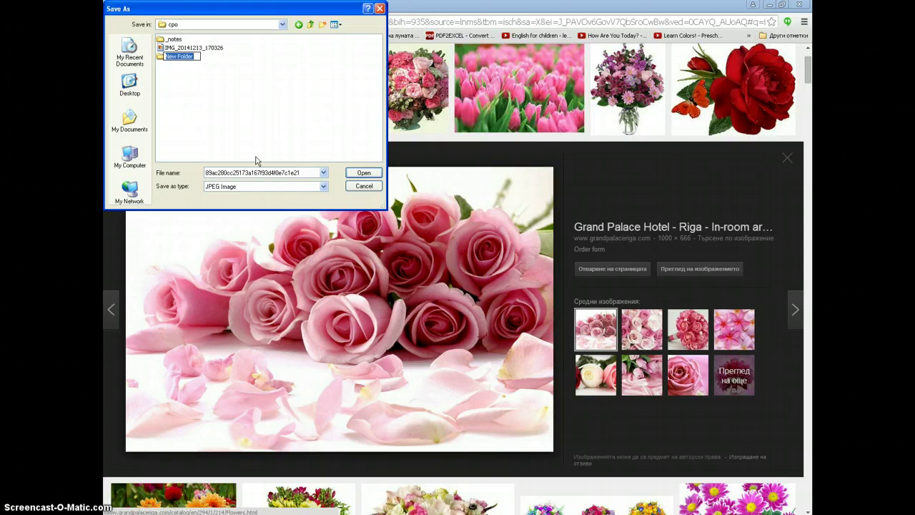
pyautogui.press('BackSpace')
pyautogui.write('images')
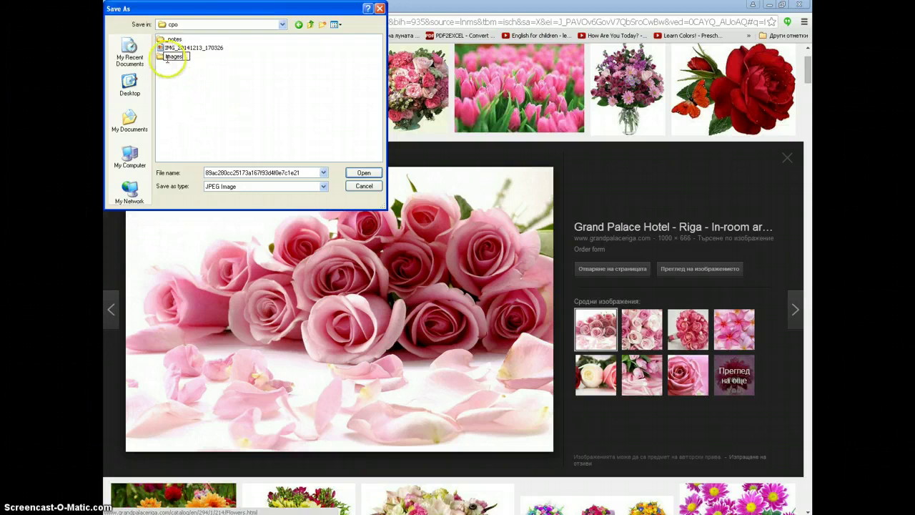
pyautogui.click(161, 60)
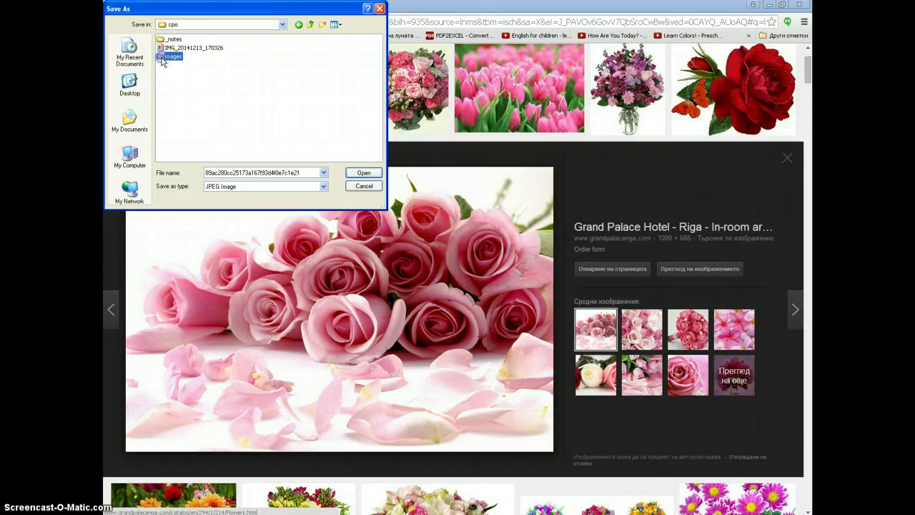
pyautogui.doubleClick(169, 56)
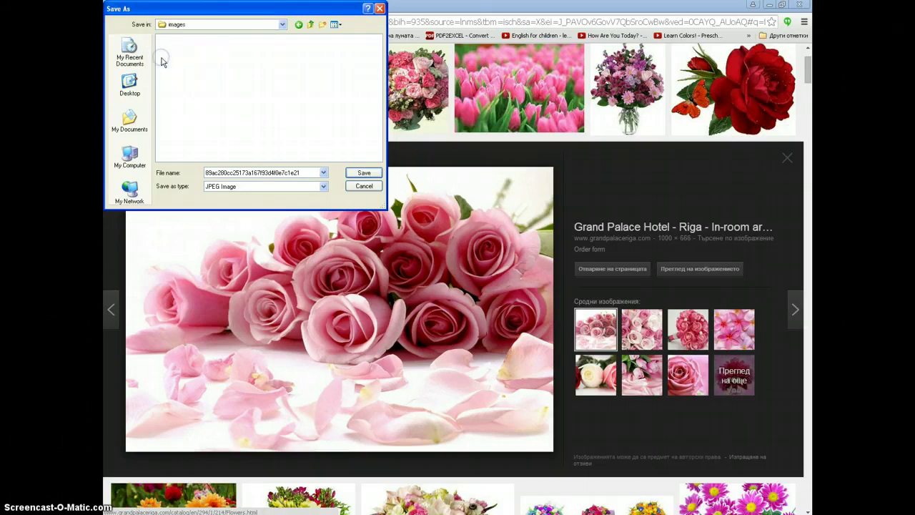
# Save the pink roses picture under the file name roses1 as a JPEG image.
pyautogui.doubleClick(304, 172)
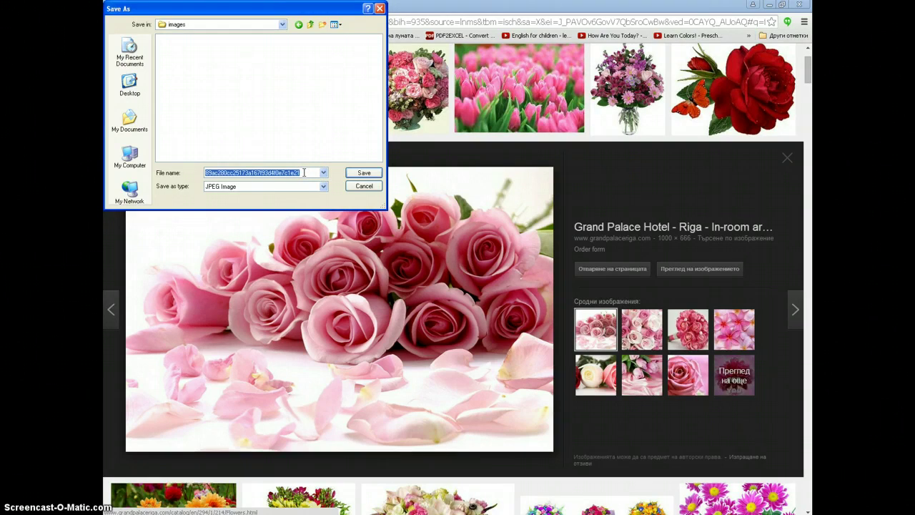
pyautogui.press('BackSpace')
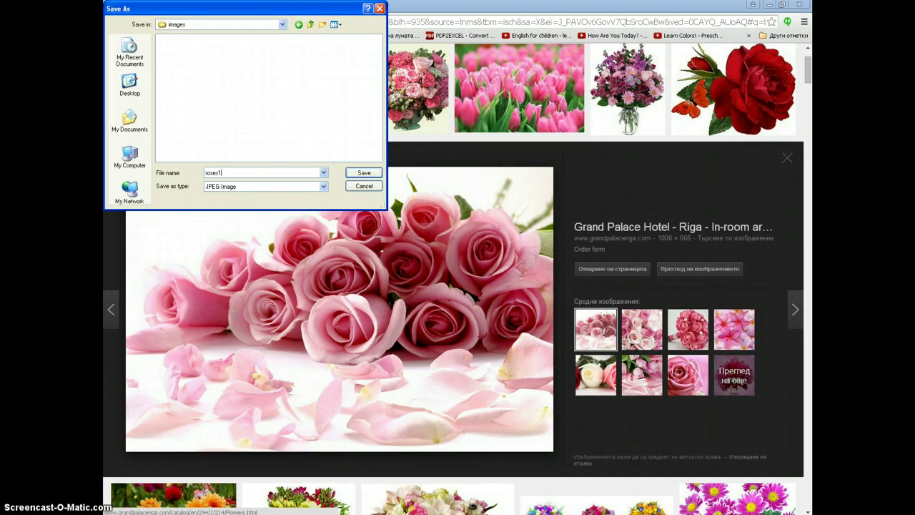
pyautogui.click(364, 174)
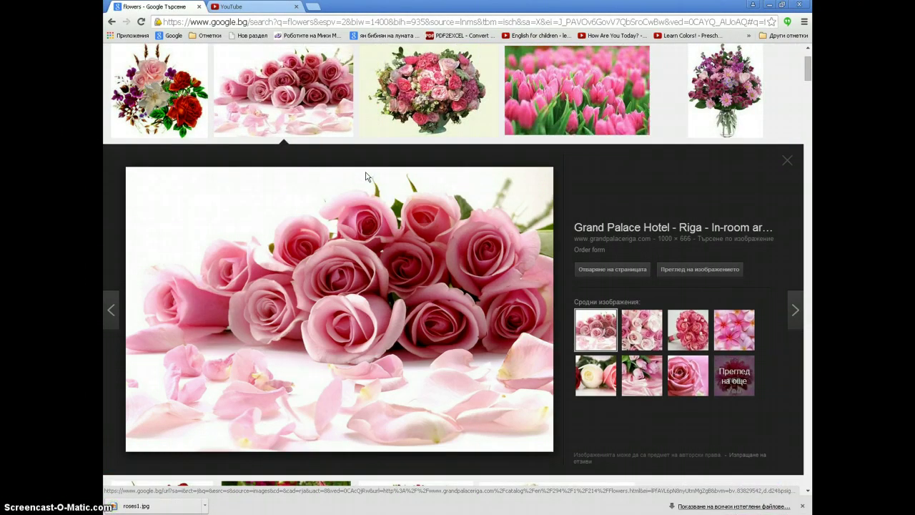
# Open the preview of the pink tulip field and save the picture as tulips1 in the images folder.
pyautogui.rightClick(561, 81)
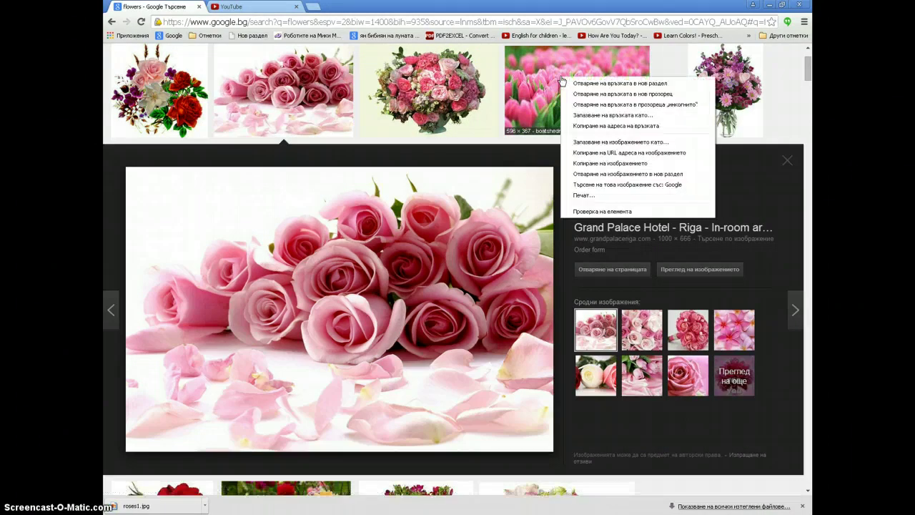
pyautogui.click(552, 75)
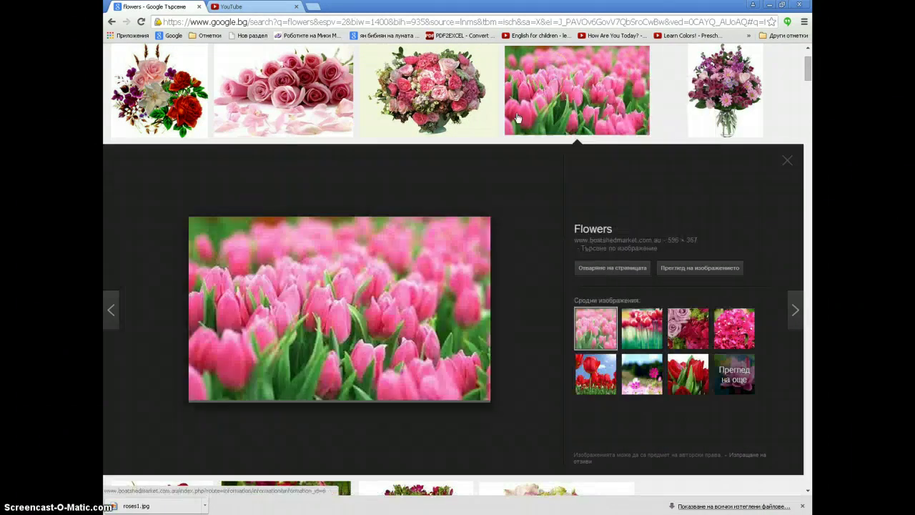
pyautogui.rightClick(376, 290)
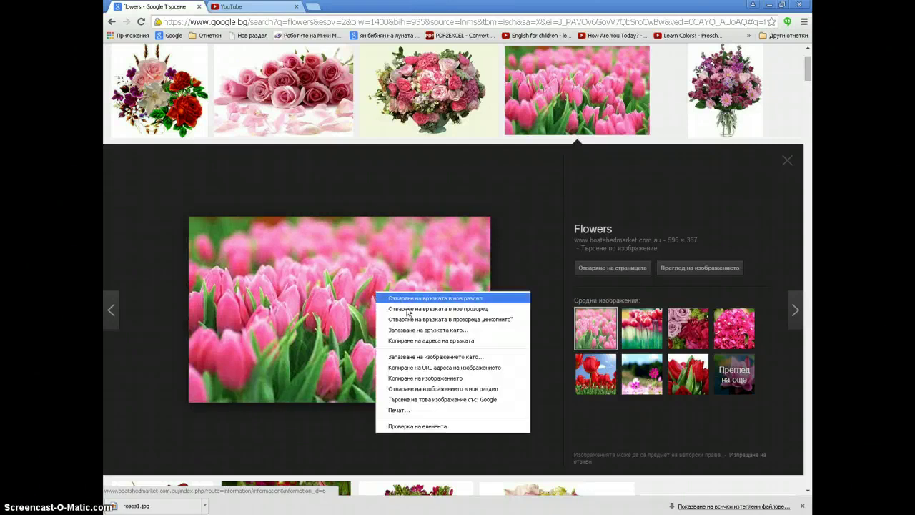
pyautogui.click(419, 352)
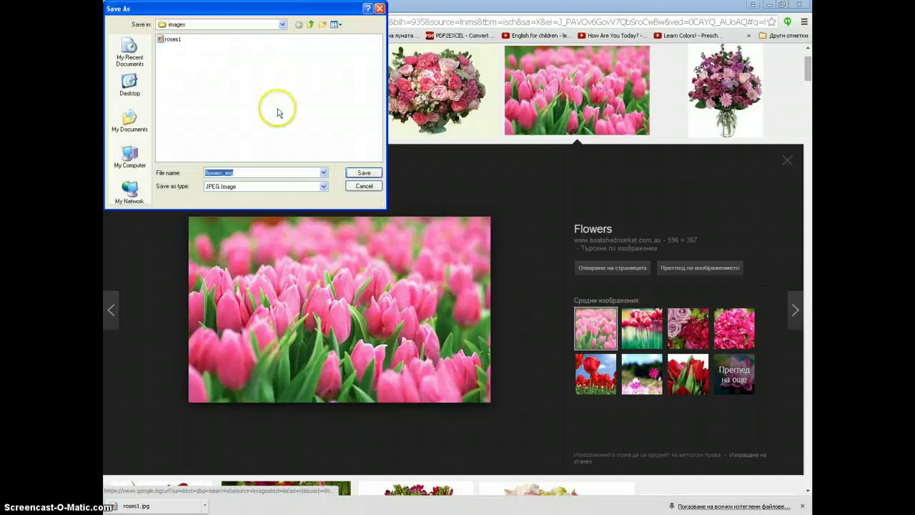
pyautogui.write('r')
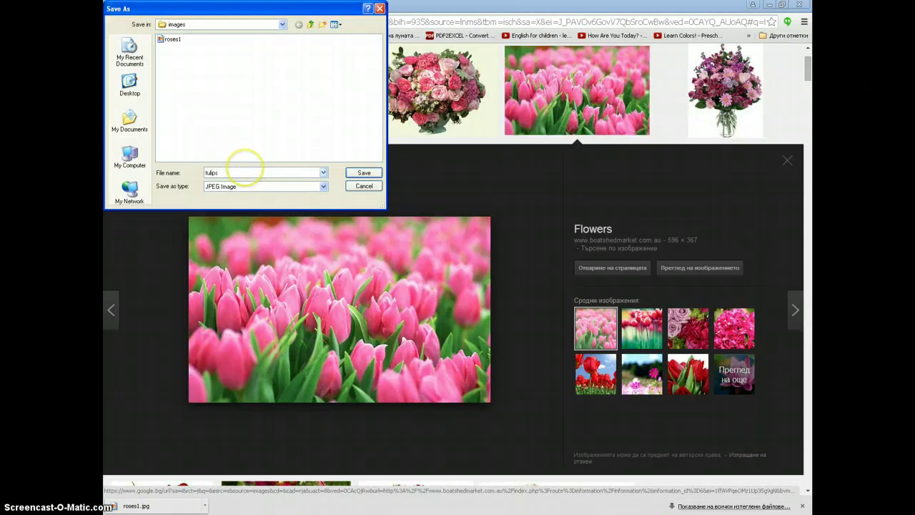
pyautogui.write('ulips')
pyautogui.click(364, 174)
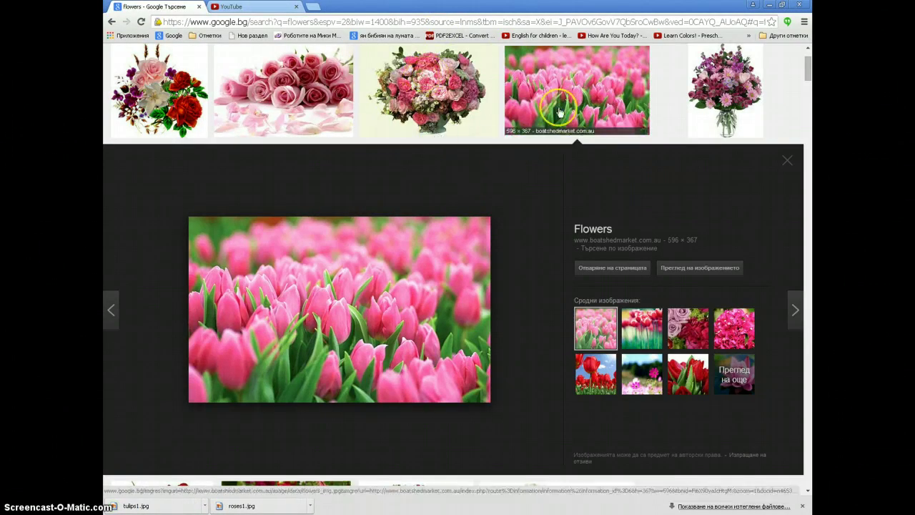
pyautogui.click(165, 89)
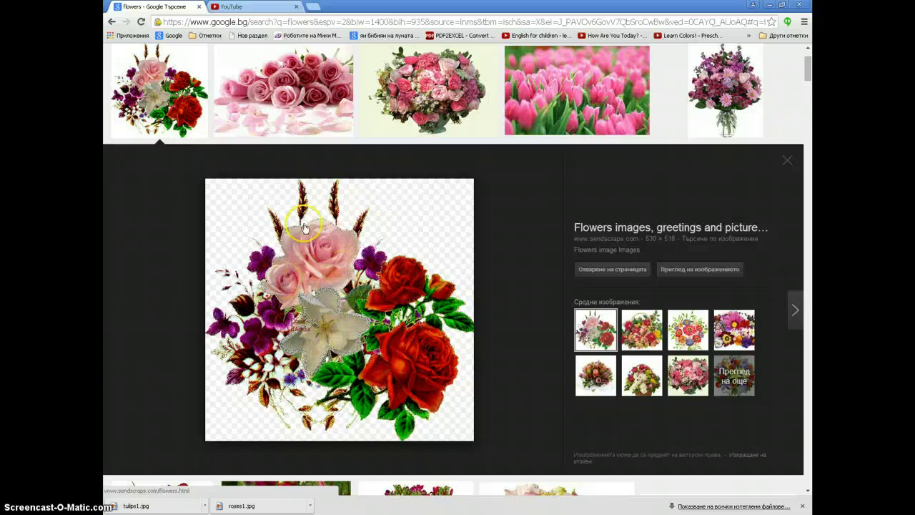
pyautogui.click(424, 88)
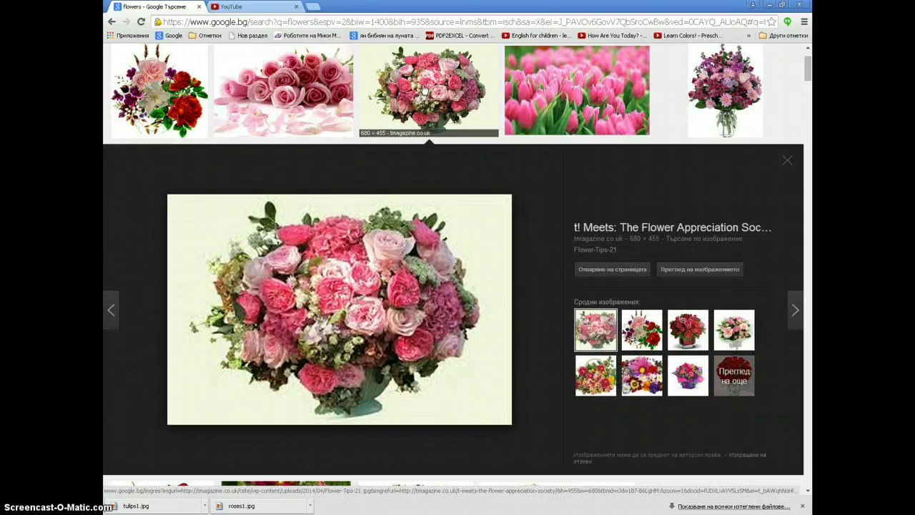
pyautogui.click(373, 314)
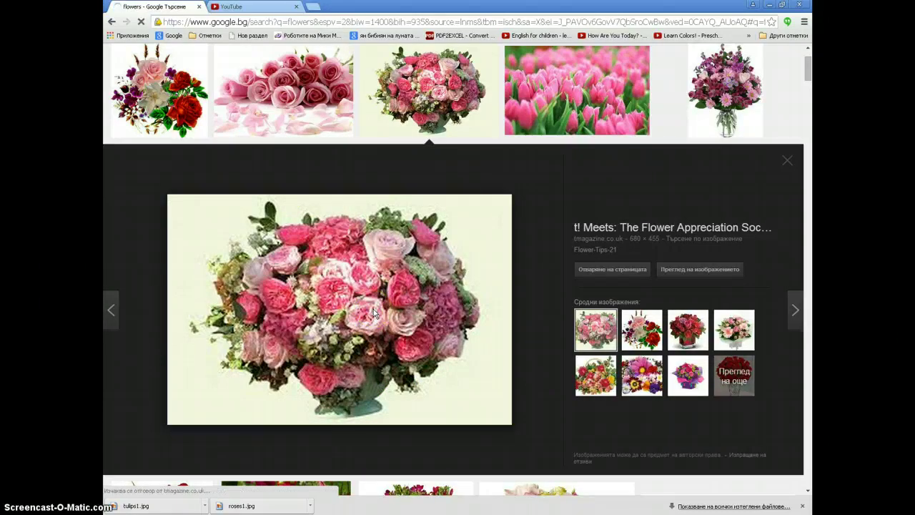
pyautogui.click(461, 215)
pyautogui.click(441, 77)
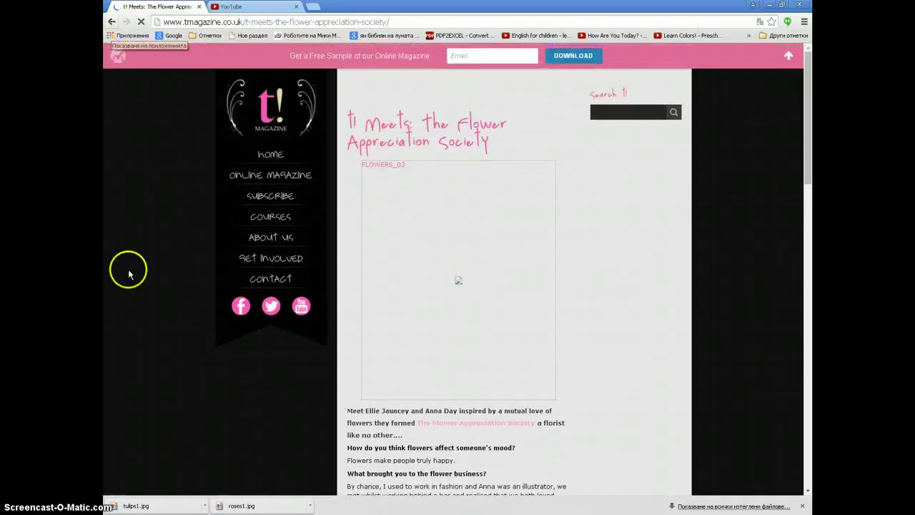
pyautogui.hotkey('alt', 'Left')
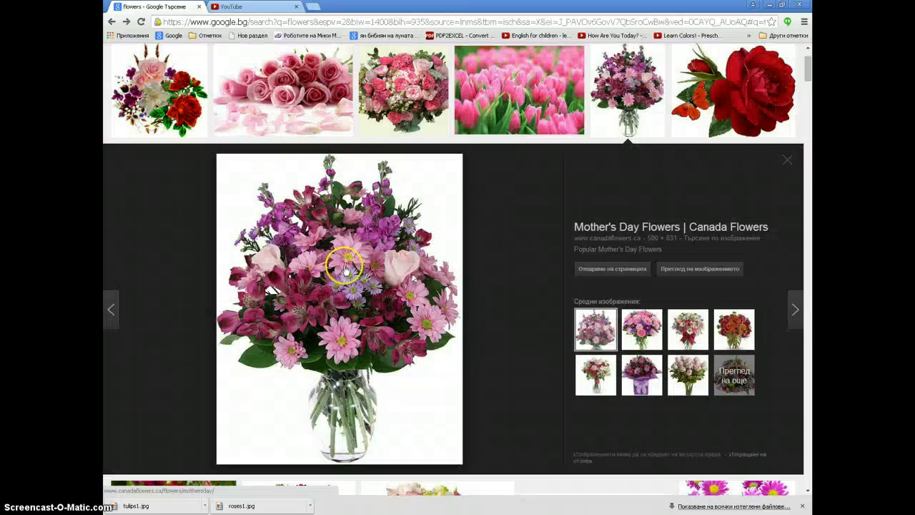
# Save the picture of the pink and purple bouquet in a glass vase as buket1 in the images folder.
pyautogui.rightClick(348, 256)
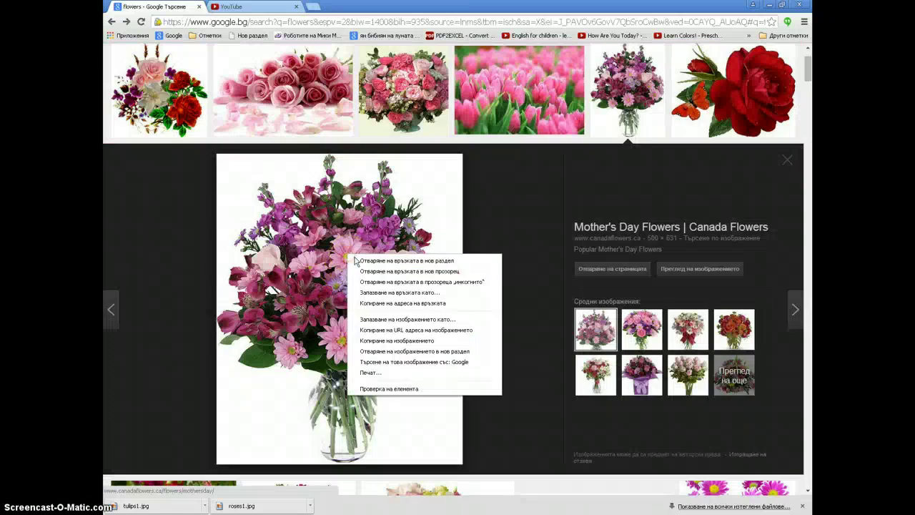
pyautogui.click(371, 326)
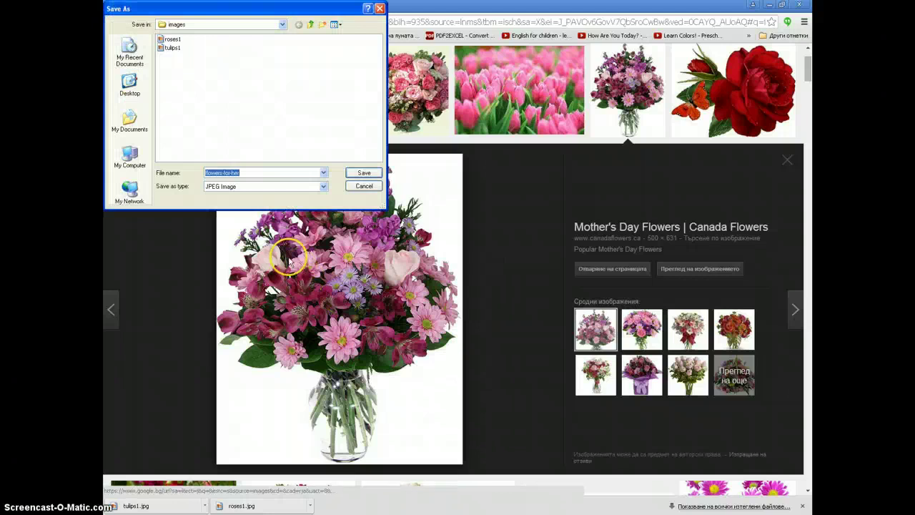
pyautogui.write('buket')
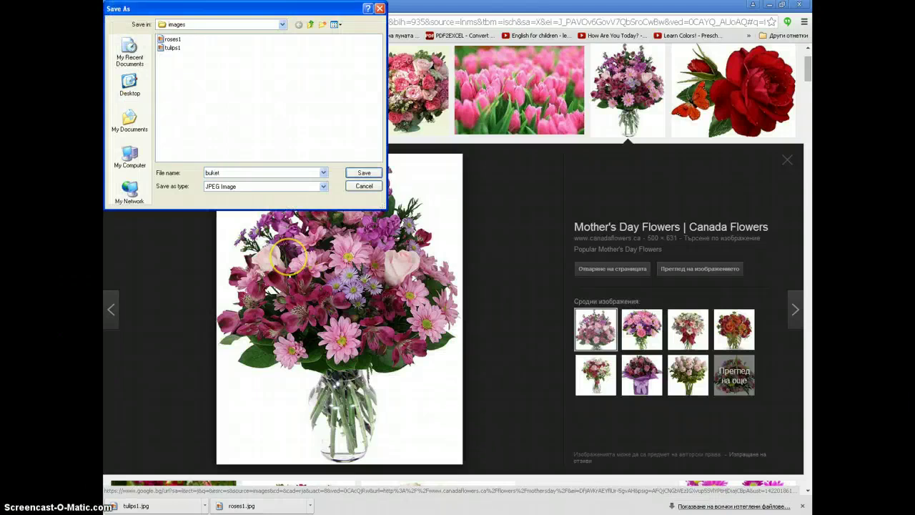
pyautogui.write('1')
pyautogui.click(364, 174)
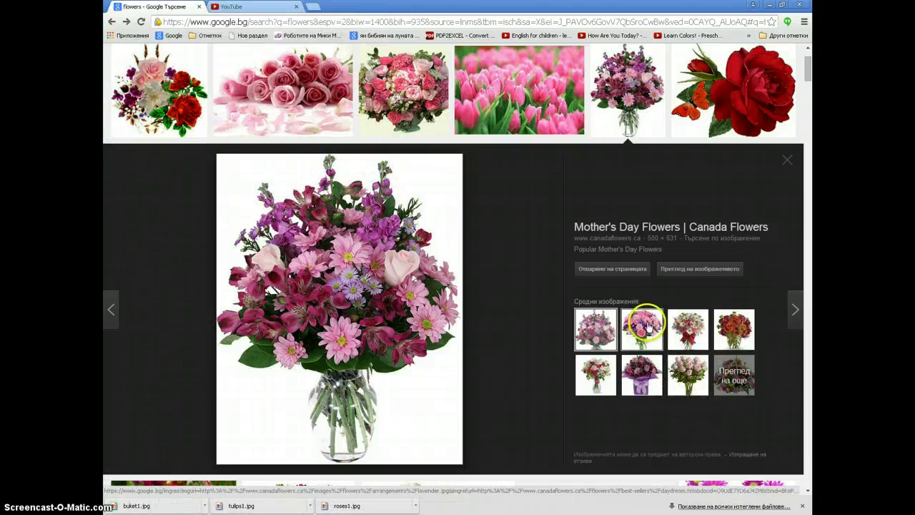
# Open the preview of the bouquet in the purple ribboned box and save the picture as buket2 in the images folder.
pyautogui.click(641, 378)
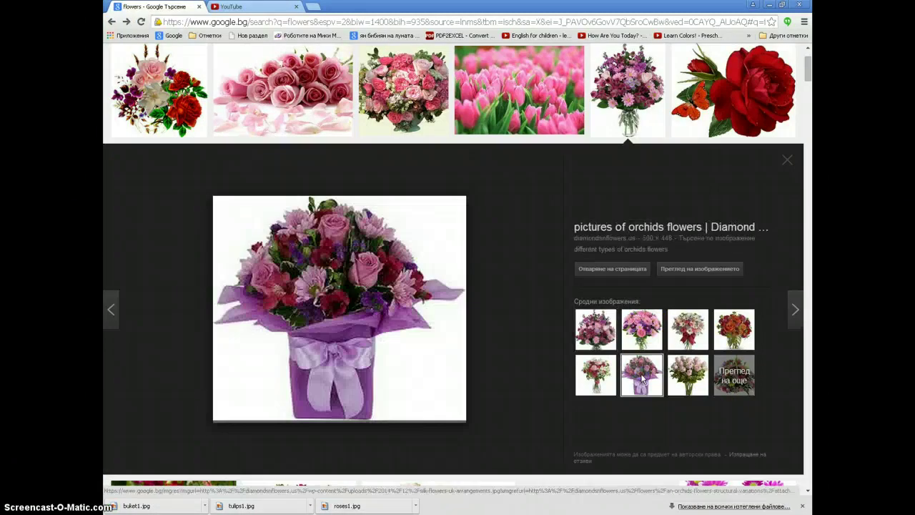
pyautogui.rightClick(343, 264)
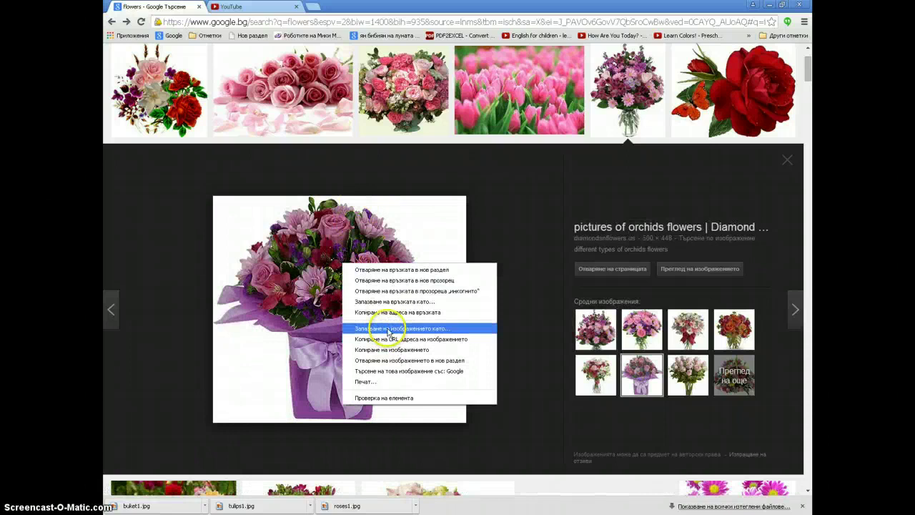
pyautogui.click(387, 330)
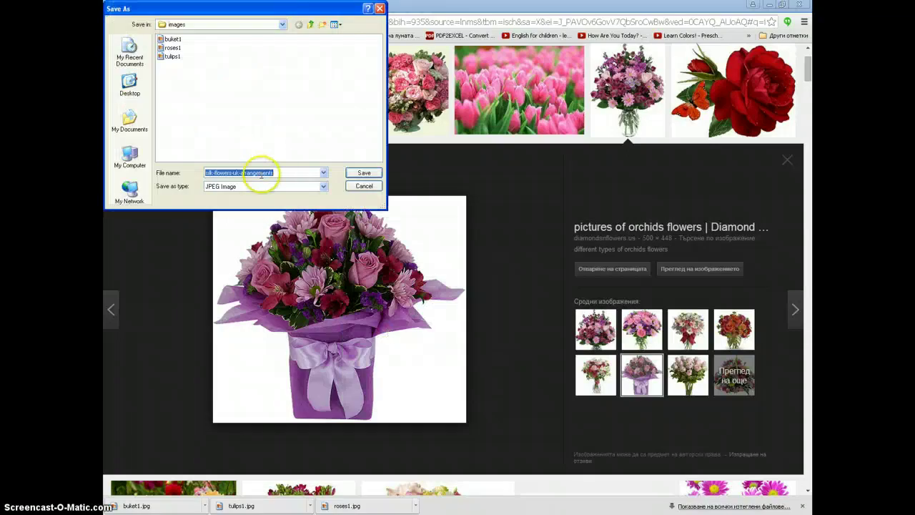
pyautogui.write('buket')
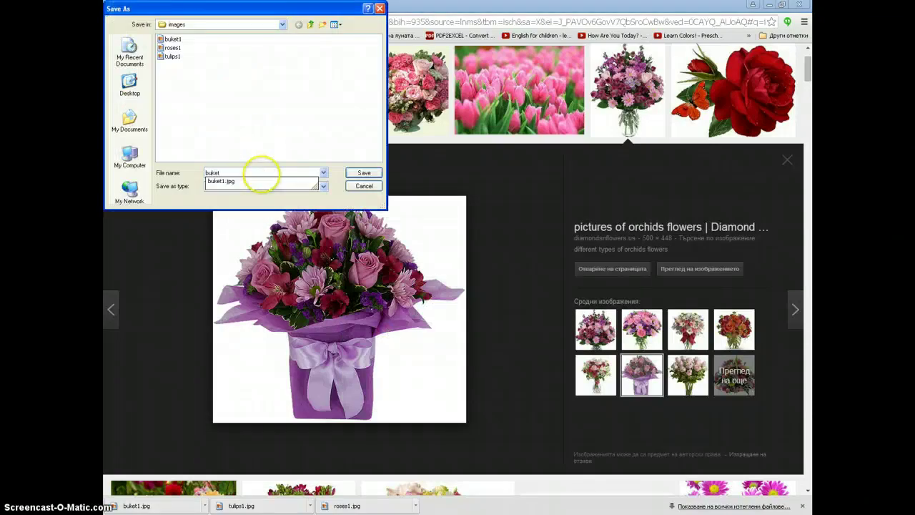
pyautogui.write('2')
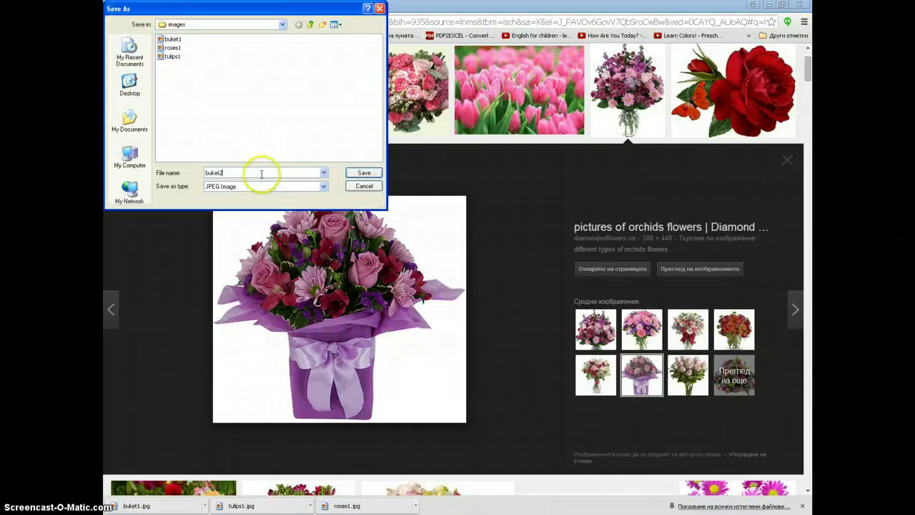
pyautogui.click(365, 173)
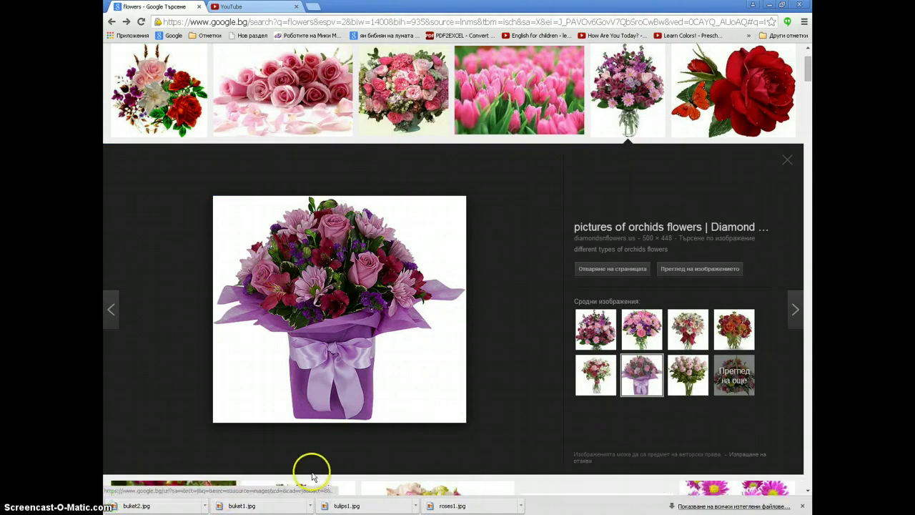
# Switch to Dreamweaver, refresh the cpo site's file list and expand its images folder.
pyautogui.hotkey('alt', 'Tab')
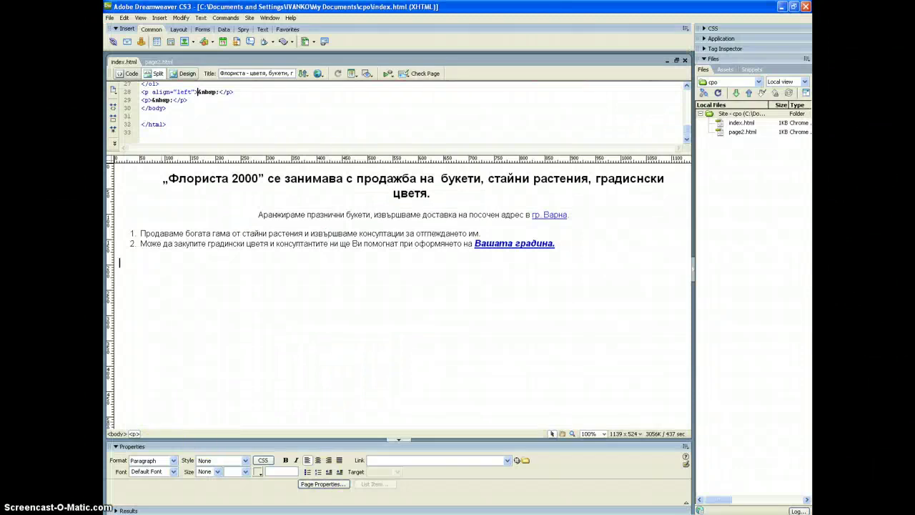
pyautogui.click(154, 318)
pyautogui.click(706, 82)
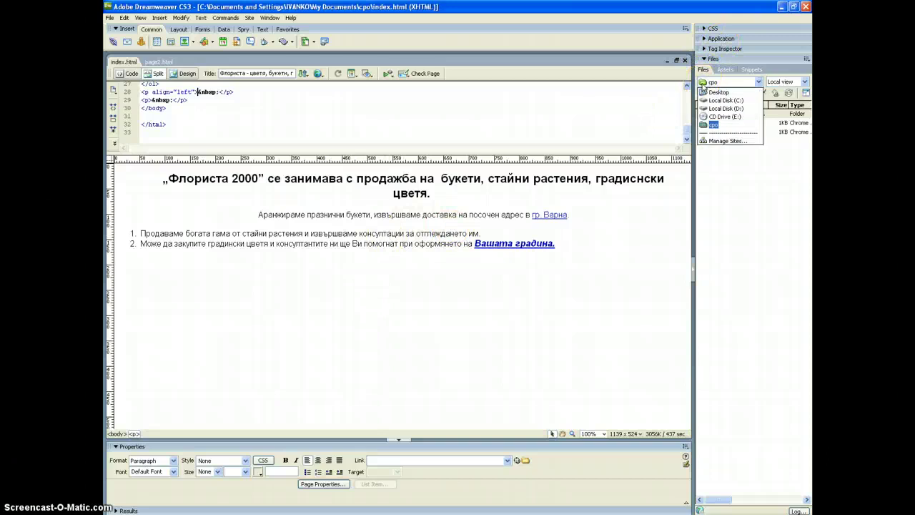
pyautogui.click(713, 124)
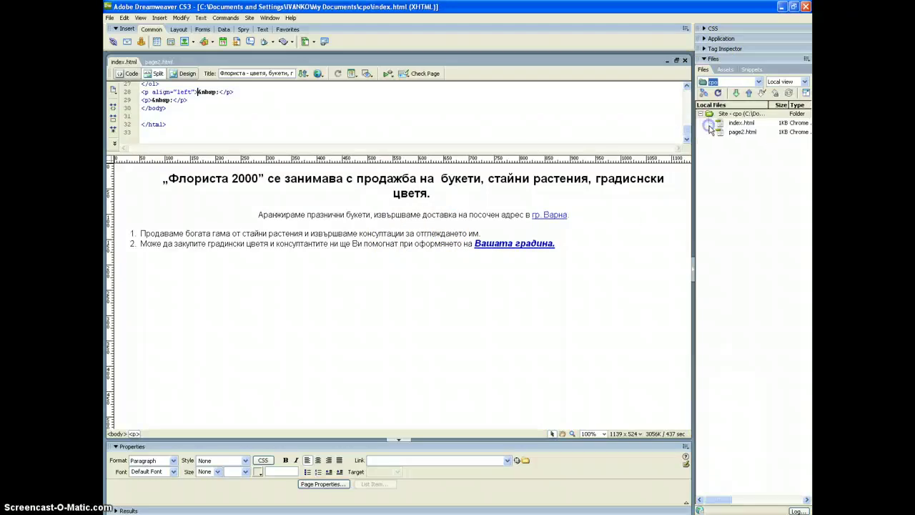
pyautogui.rightClick(728, 205)
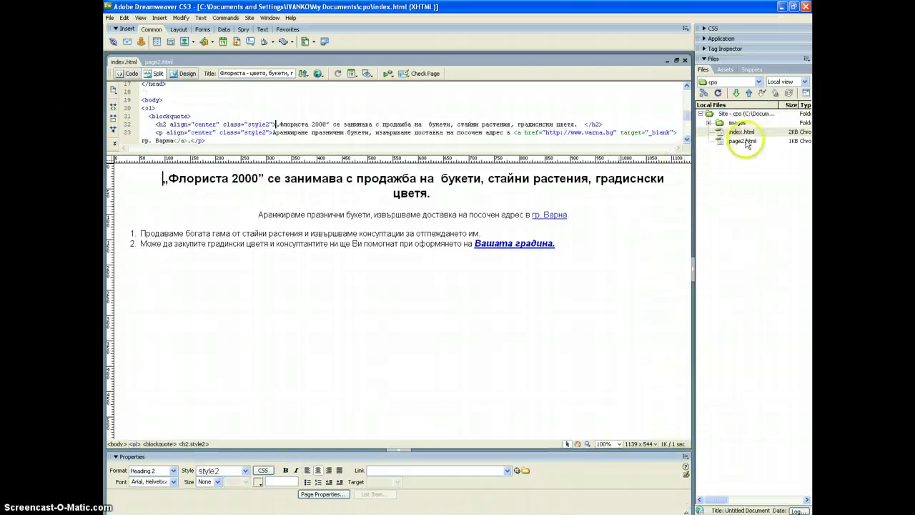
pyautogui.doubleClick(742, 133)
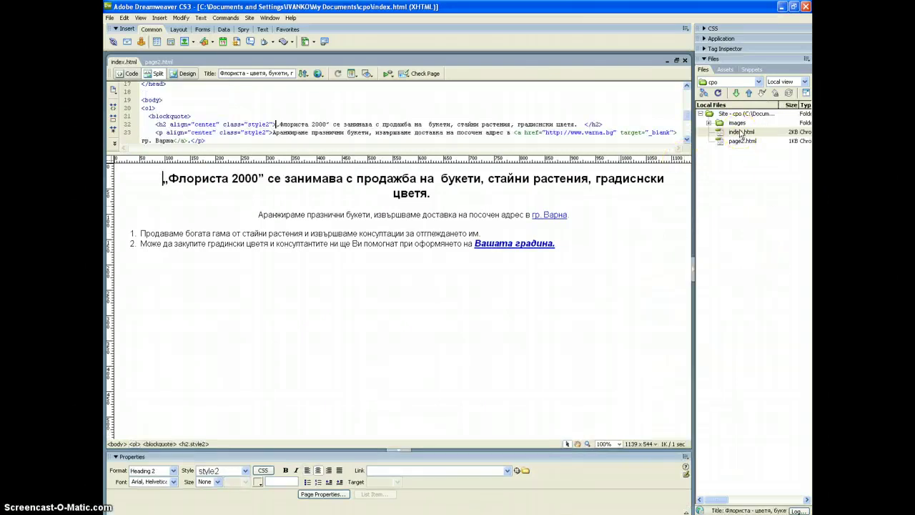
pyautogui.click(742, 133)
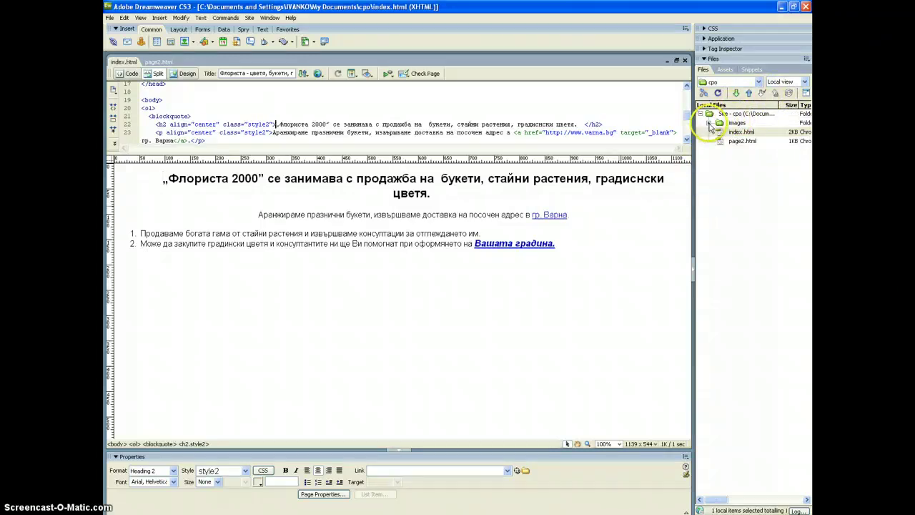
pyautogui.click(709, 124)
pyautogui.click(750, 169)
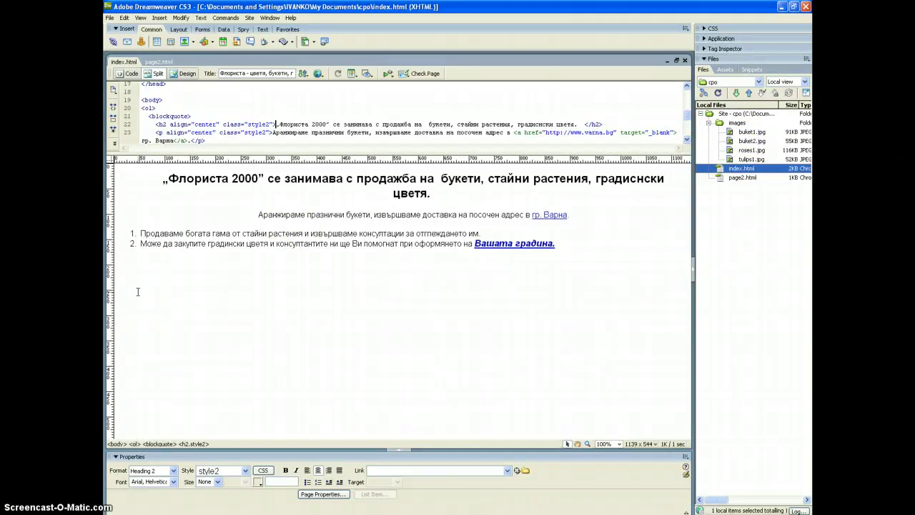
# Insert the picture roses1 from the images folder into the empty last paragraph of index.html, below the numbered list.
pyautogui.click(138, 292)
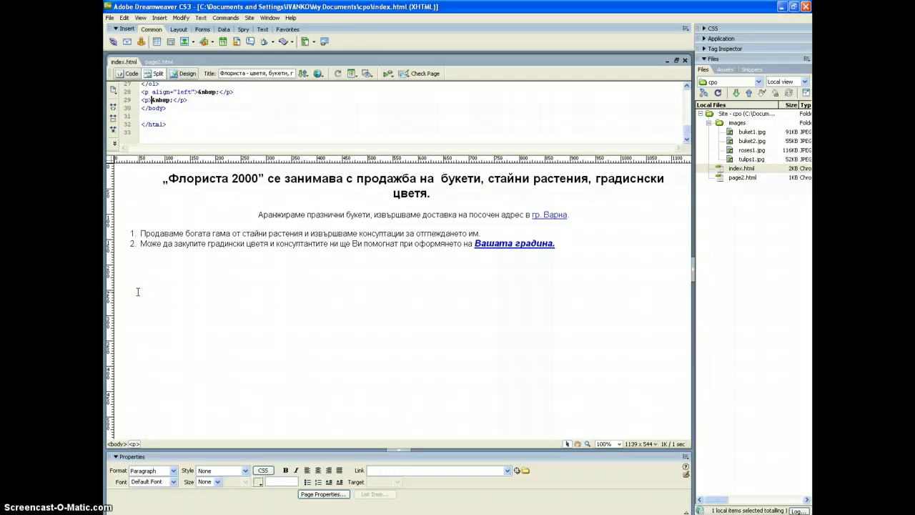
pyautogui.click(127, 291)
pyautogui.click(159, 19)
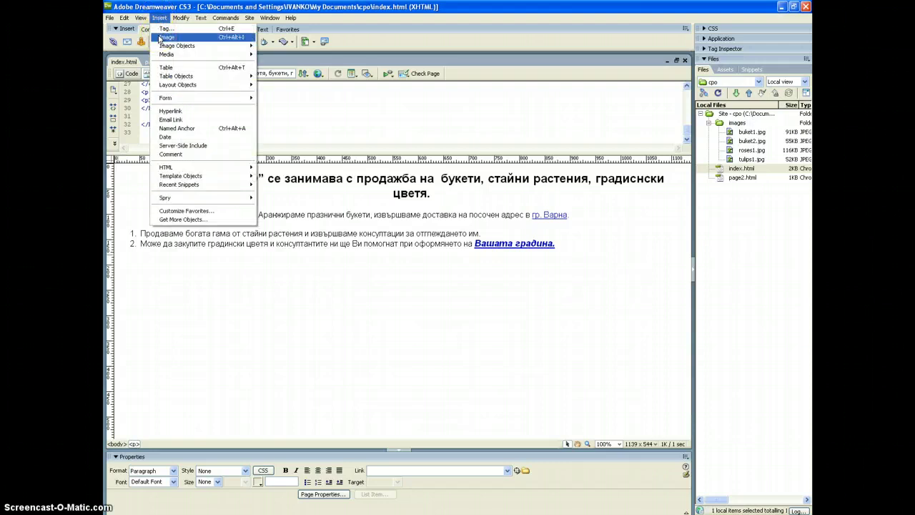
pyautogui.click(157, 18)
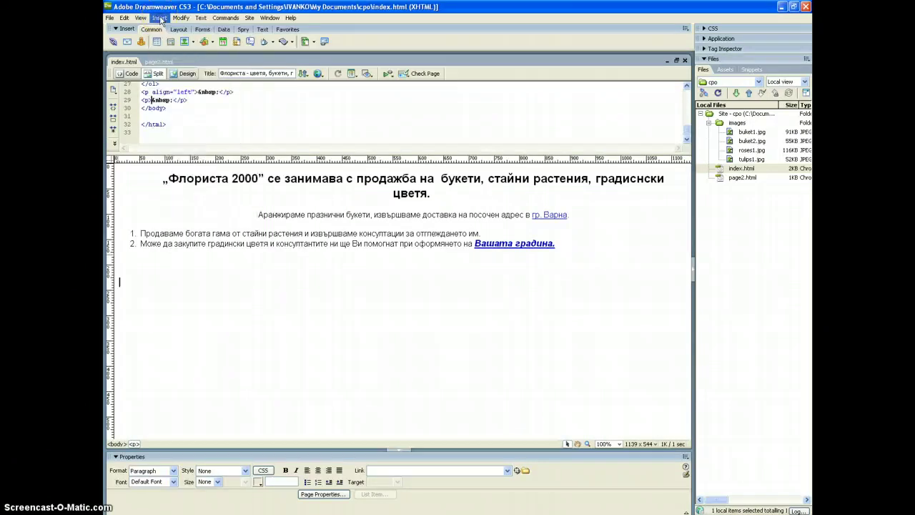
pyautogui.click(193, 41)
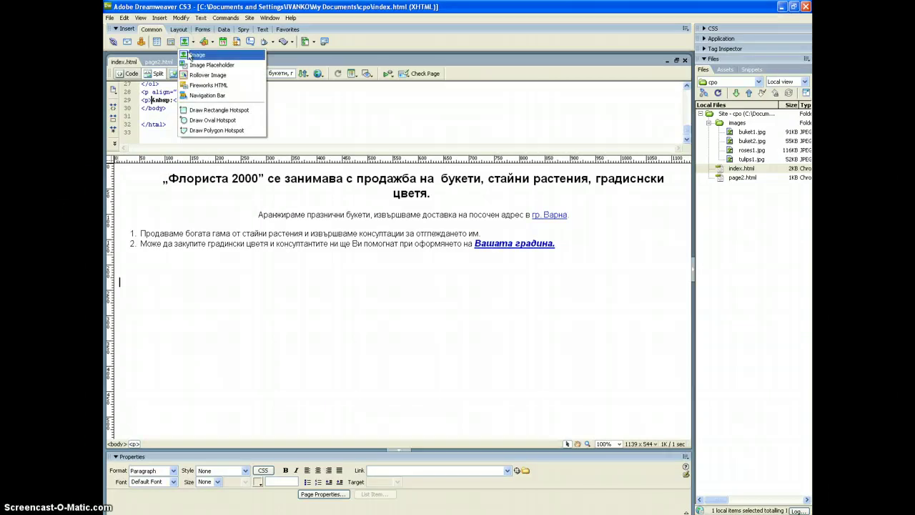
pyautogui.click(190, 55)
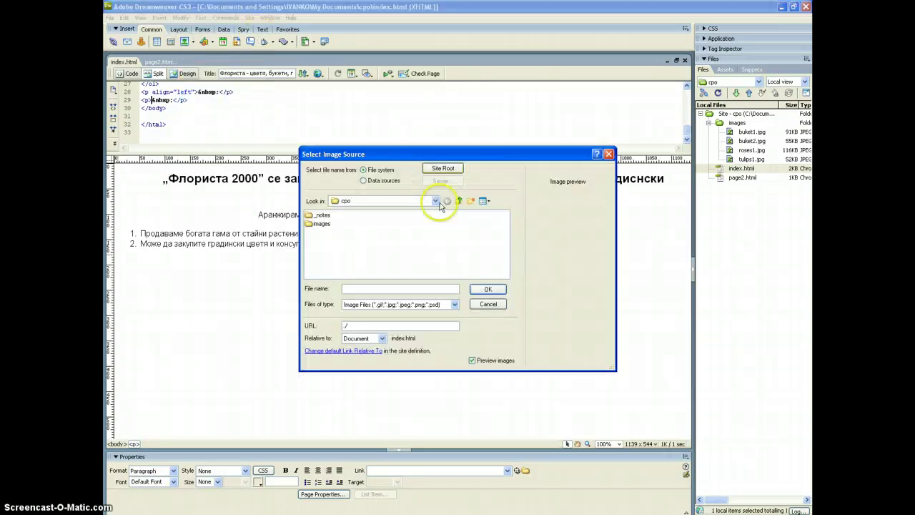
pyautogui.click(315, 224)
pyautogui.doubleClick(313, 224)
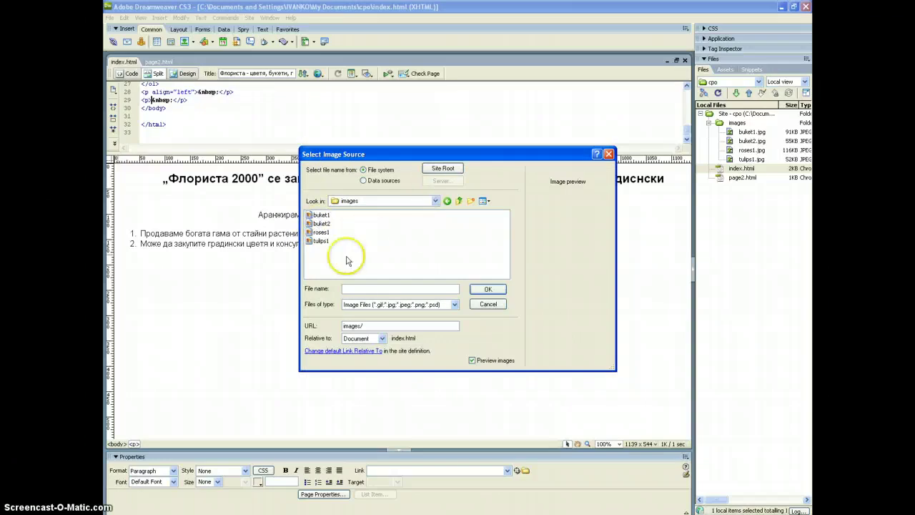
pyautogui.click(320, 231)
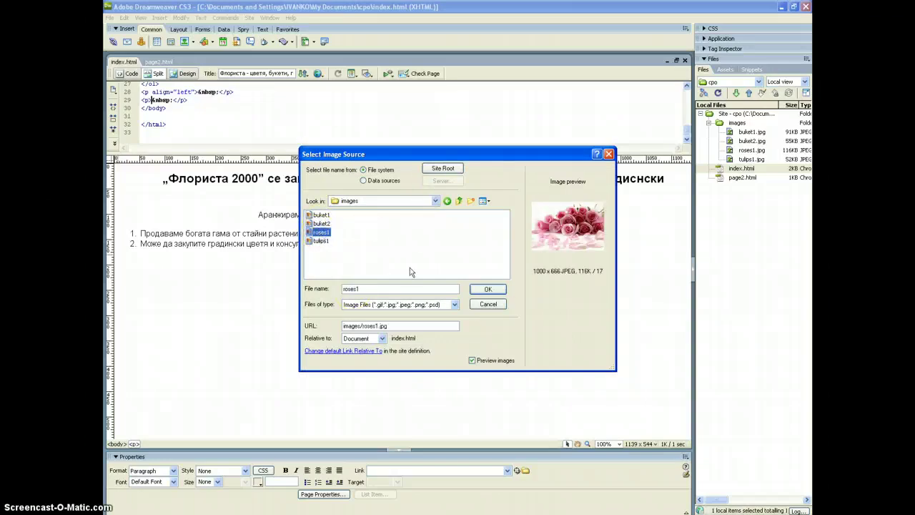
pyautogui.click(488, 291)
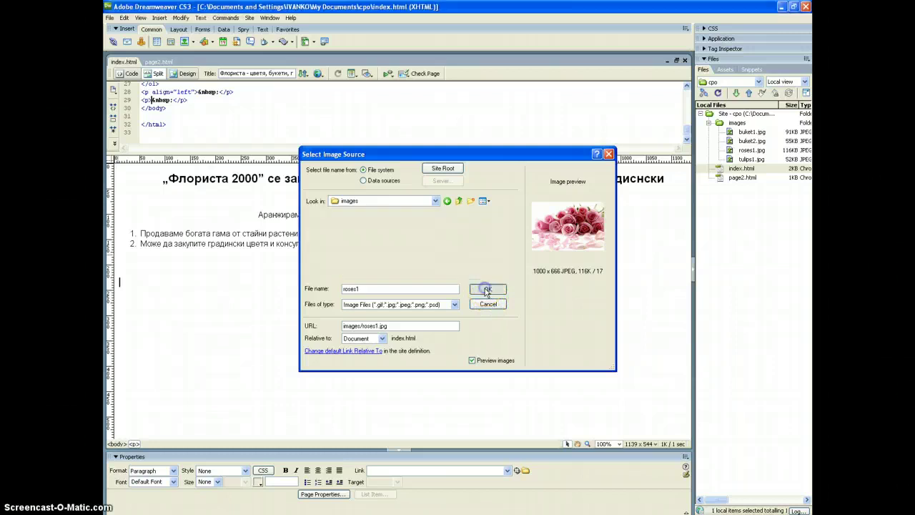
# Give the inserted roses picture the alternate text "рози" and accept the accessibility attributes.
pyautogui.click(400, 243)
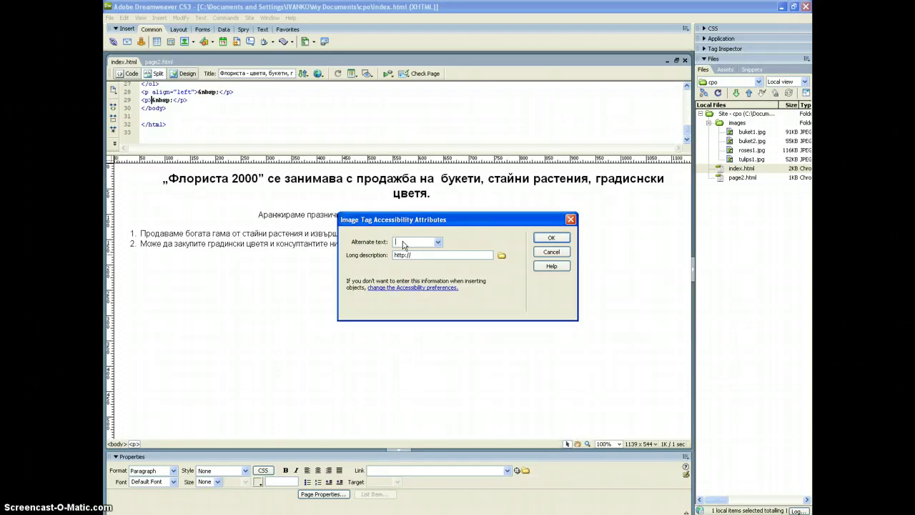
pyautogui.write('рози')
pyautogui.click(412, 237)
pyautogui.click(551, 239)
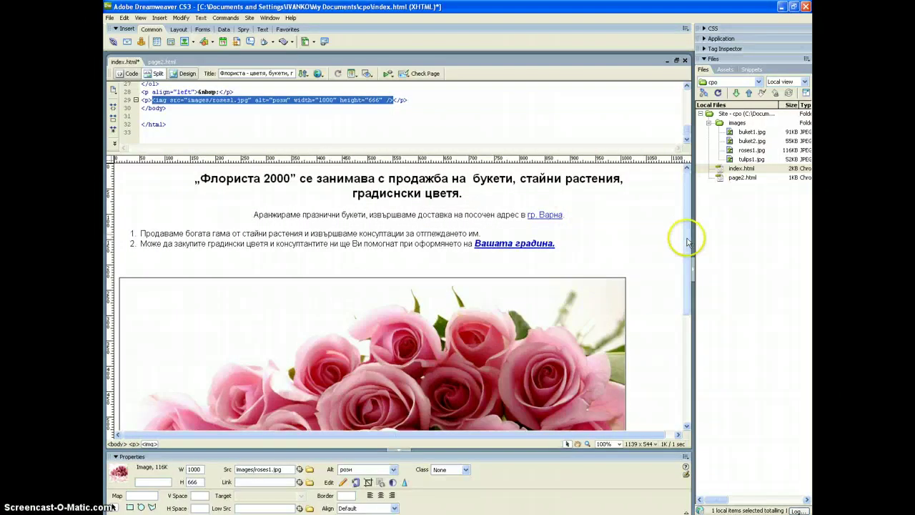
# Set the width of the roses picture to 500.
pyautogui.moveTo(687, 232); pyautogui.dragTo(696, 278)
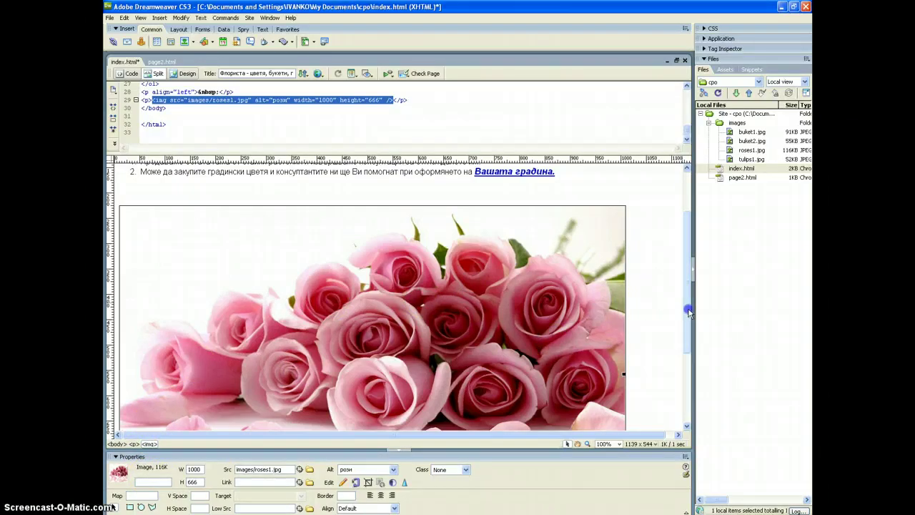
pyautogui.moveTo(688, 308)
pyautogui.mouseDown()
pyautogui.moveTo(689, 364)
pyautogui.moveTo(680, 296)
pyautogui.mouseUp()
pyautogui.scroll(-1, 681, 298)
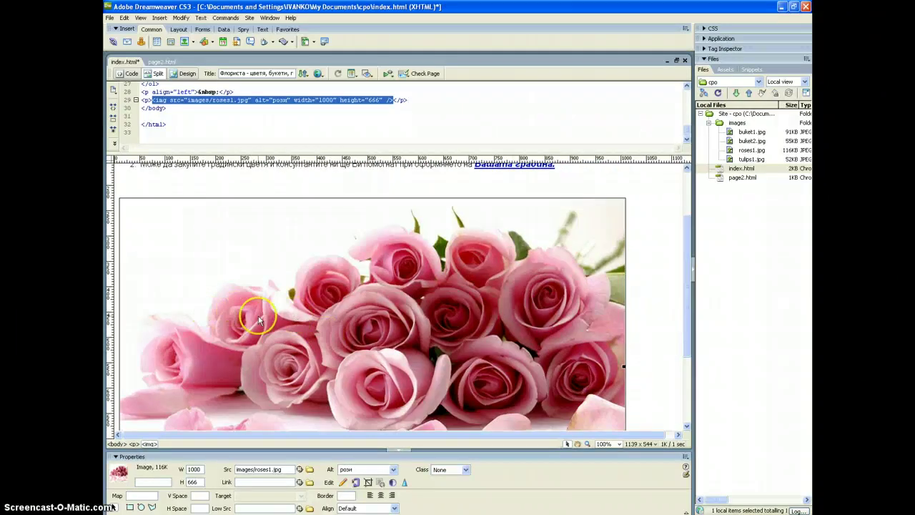
pyautogui.click(200, 469)
pyautogui.click(455, 417)
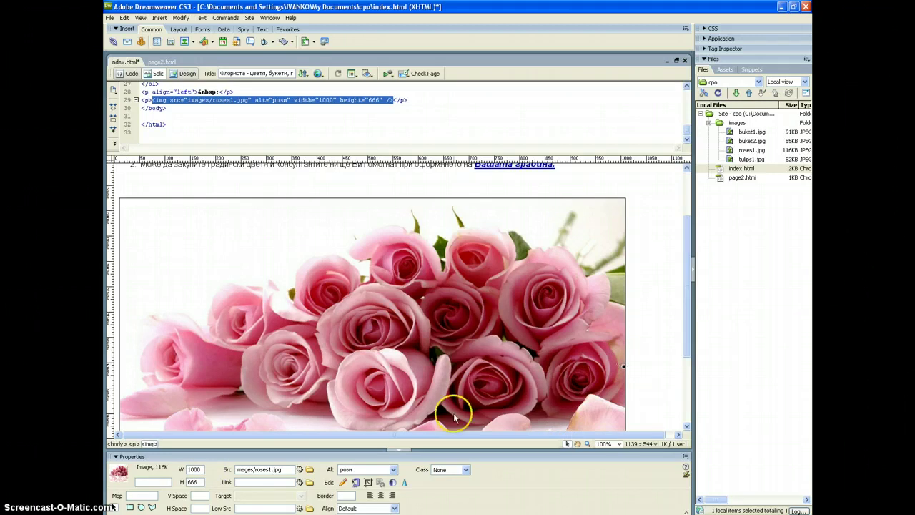
pyautogui.click(184, 466)
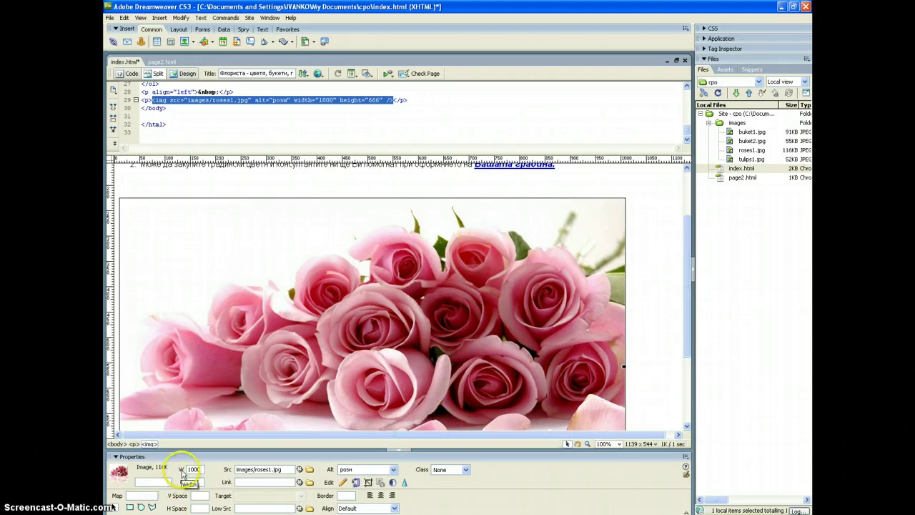
pyautogui.click(180, 488)
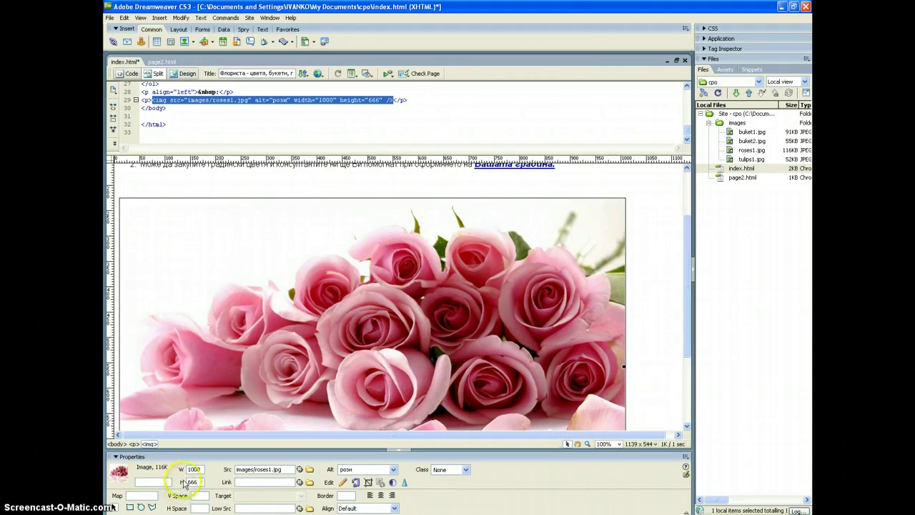
pyautogui.click(196, 481)
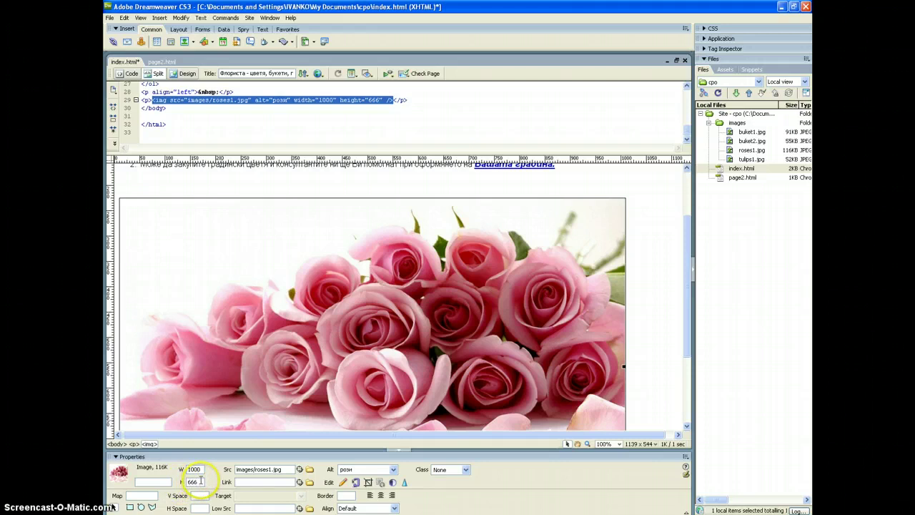
pyautogui.click(200, 469)
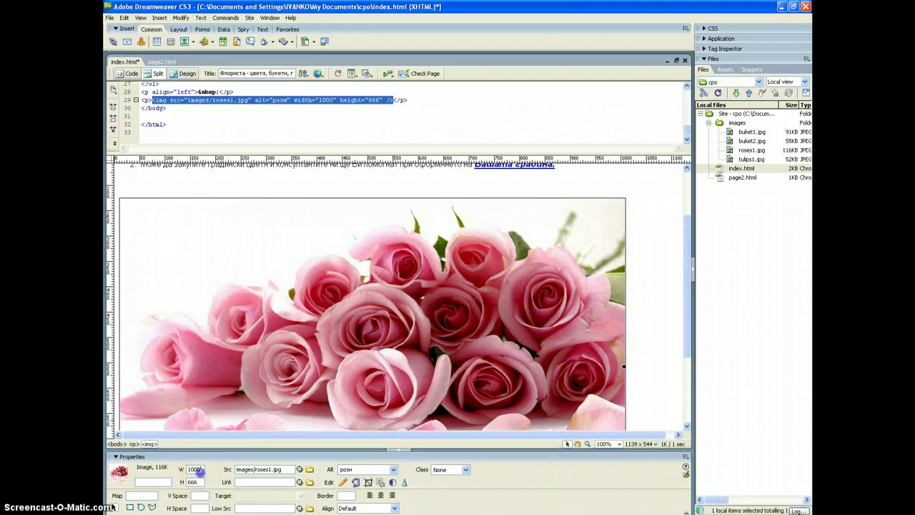
pyautogui.press('BackSpace')
pyautogui.press('BackSpace')
pyautogui.press('BackSpace')
pyautogui.press('BackSpace')
pyautogui.write('500')
# Set the height of the roses picture to 300.
pyautogui.click(200, 481)
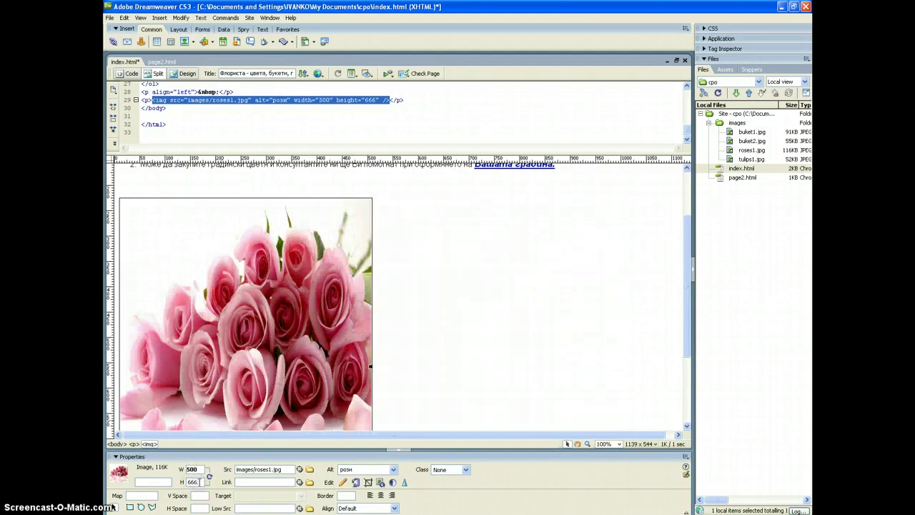
pyautogui.press('BackSpace')
pyautogui.write('300')
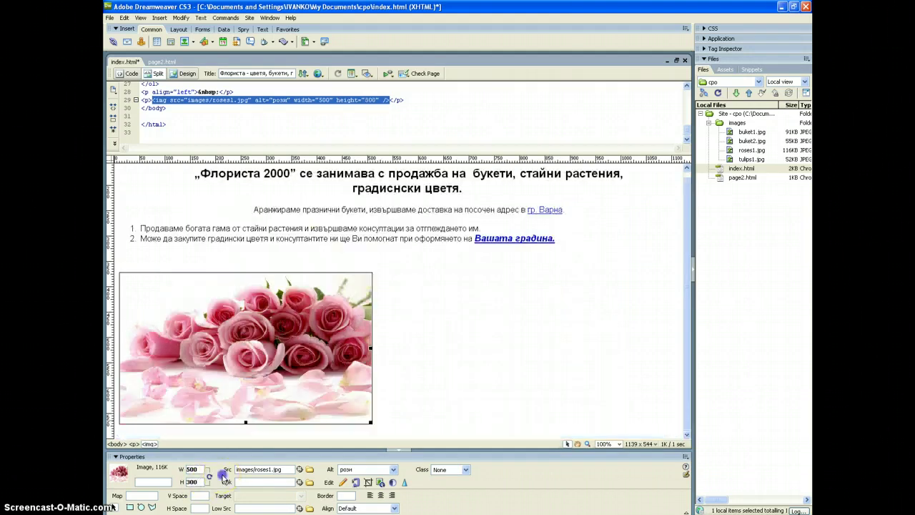
pyautogui.press('Return')
pyautogui.click(241, 469)
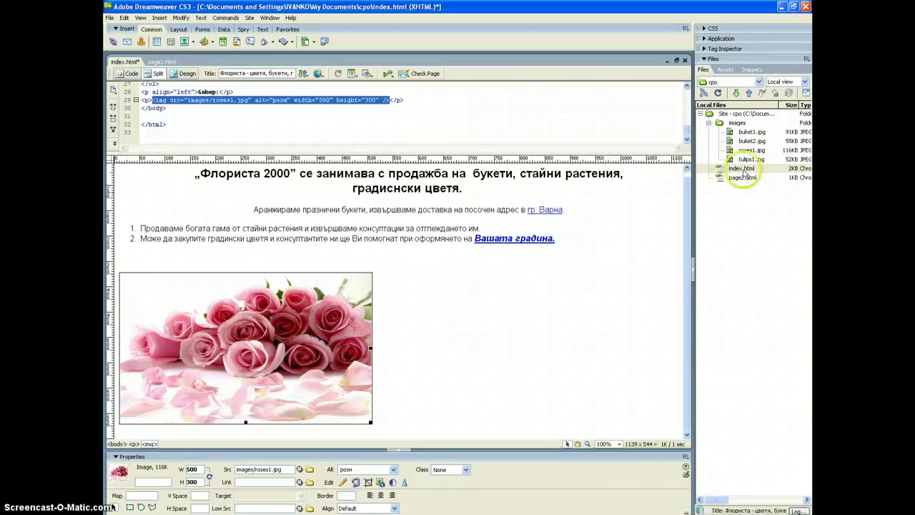
pyautogui.click(743, 180)
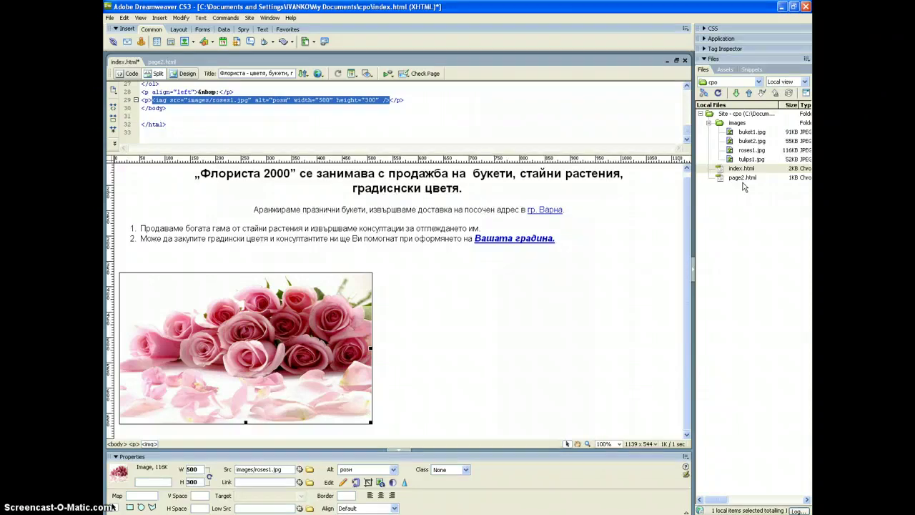
pyautogui.click(369, 328)
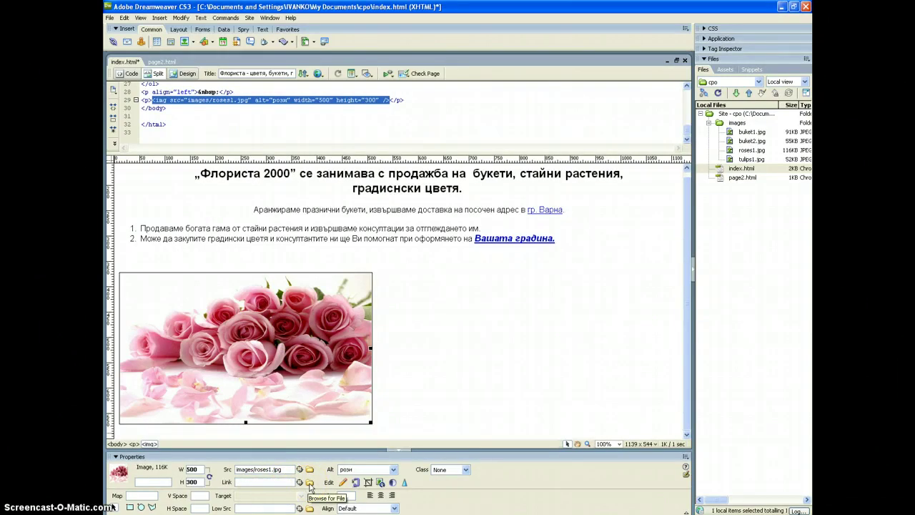
pyautogui.click(350, 469)
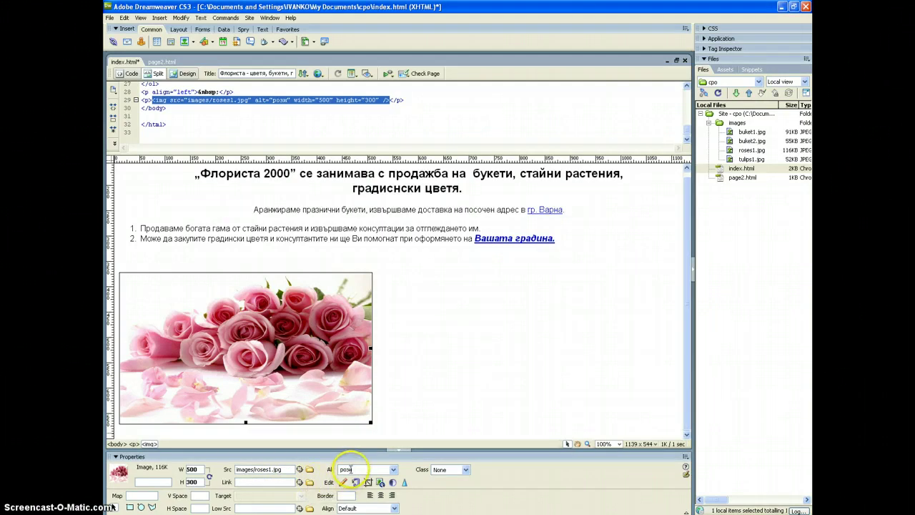
pyautogui.click(345, 469)
pyautogui.press('BackSpace')
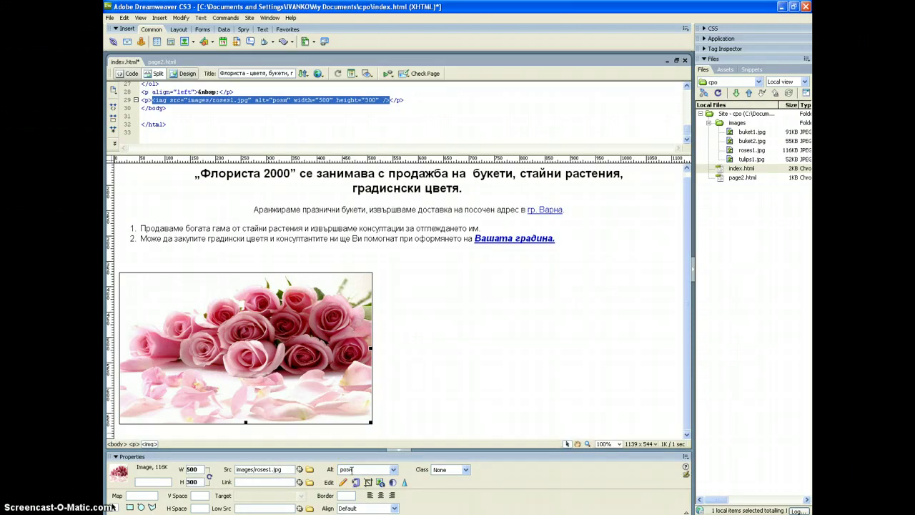
# Try center and right alignment for the paragraph holding the roses picture, and settle on left alignment.
pyautogui.click(380, 495)
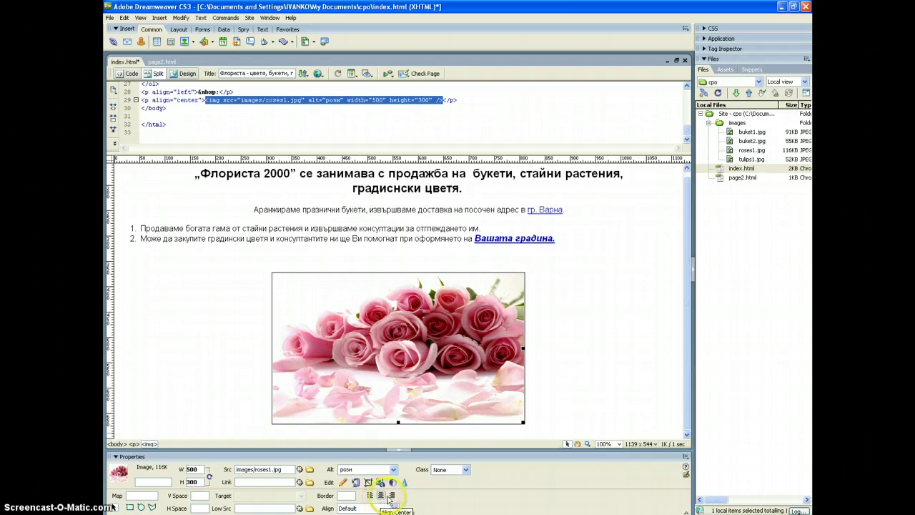
pyautogui.click(393, 496)
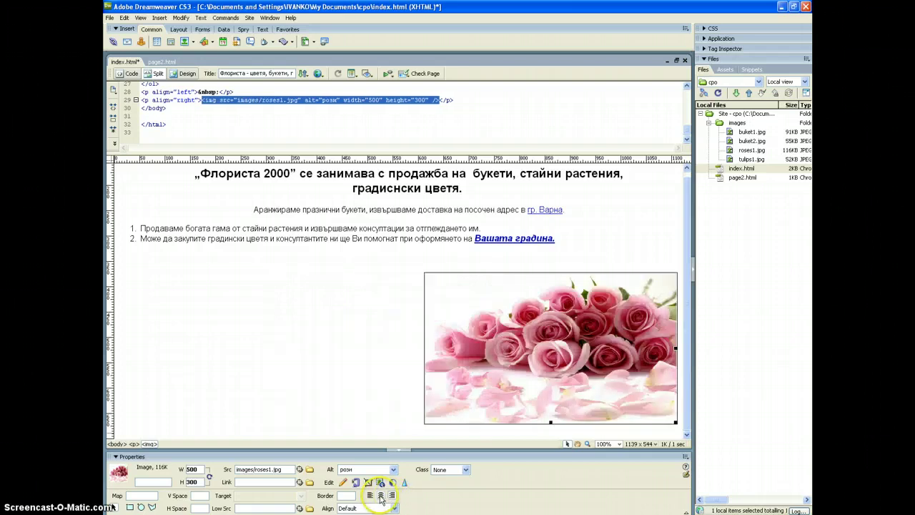
pyautogui.click(370, 495)
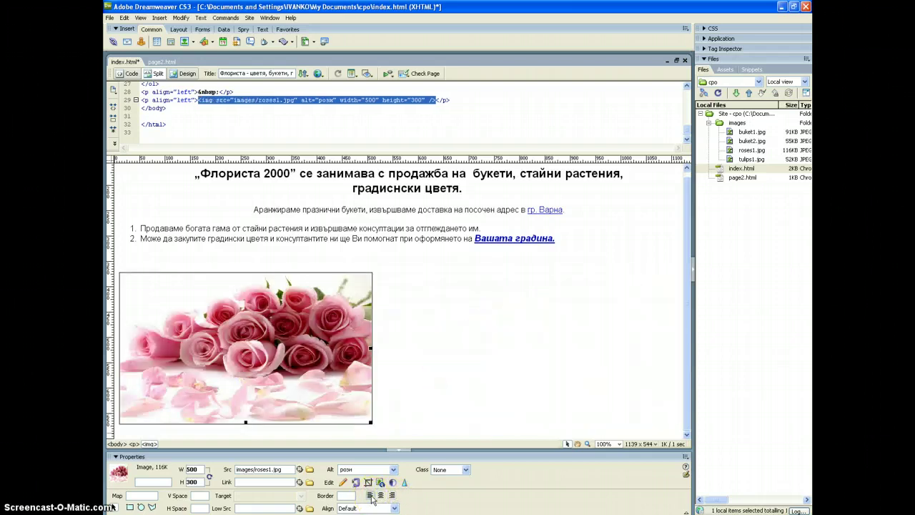
# Try a border of 5 on the roses picture and clear the border value again.
pyautogui.click(348, 495)
pyautogui.click(412, 373)
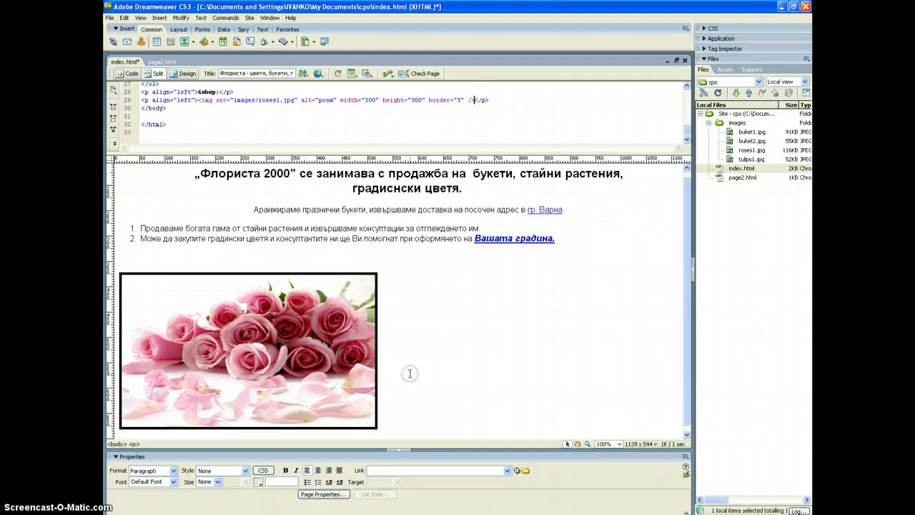
pyautogui.click(377, 351)
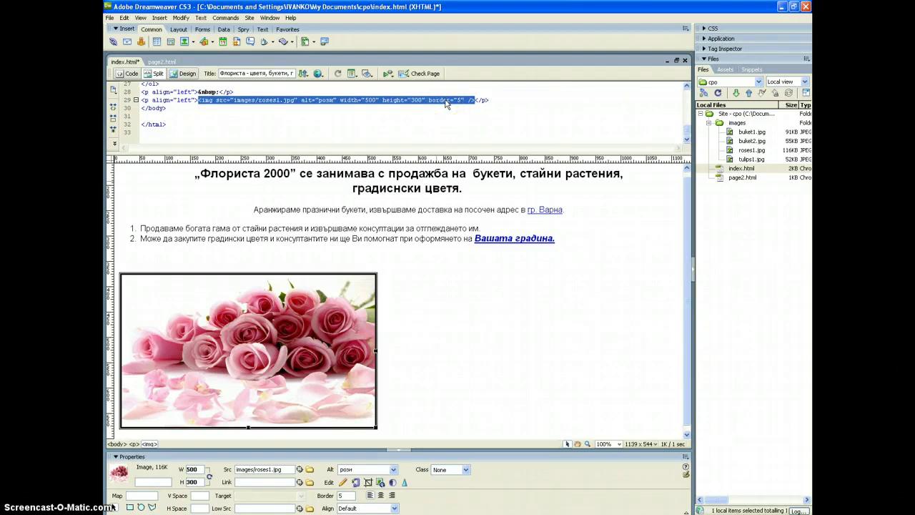
pyautogui.doubleClick(346, 495)
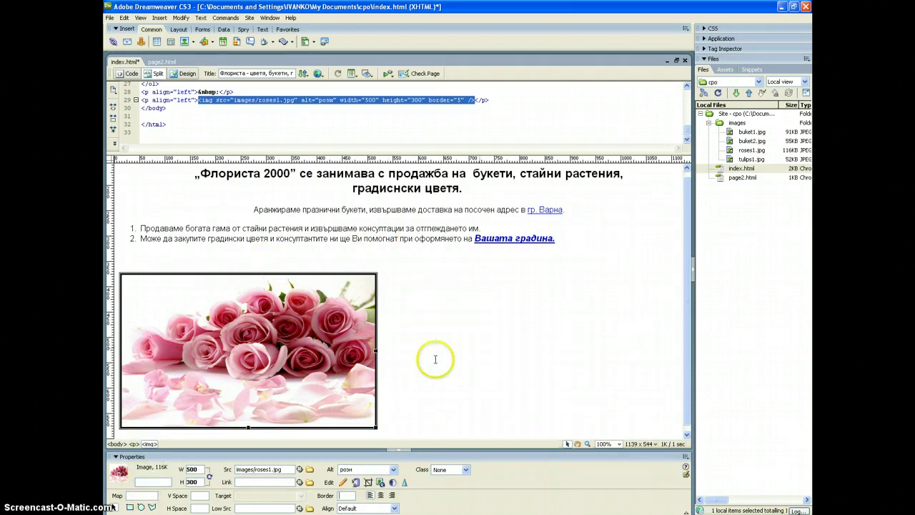
# Try a vertical space of 100 around the roses picture, and settle on 50.
pyautogui.moveTo(687, 330); pyautogui.dragTo(694, 360)
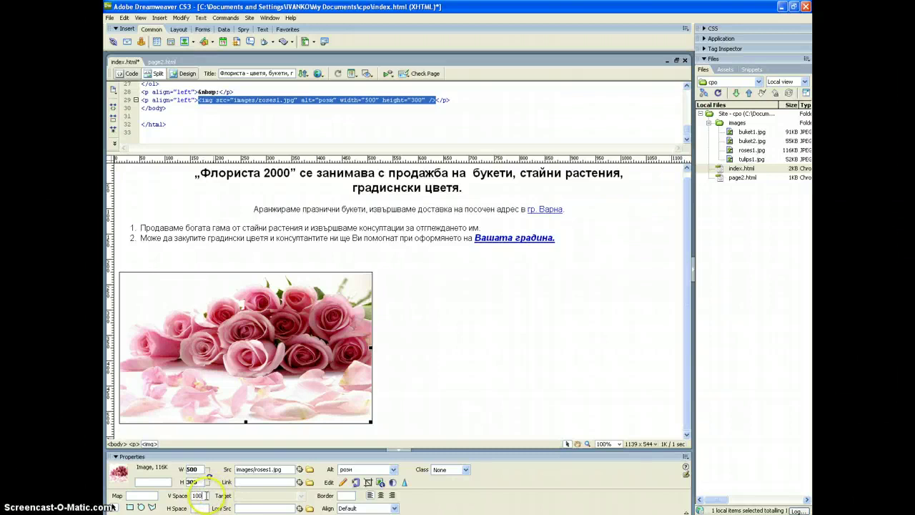
pyautogui.click(399, 339)
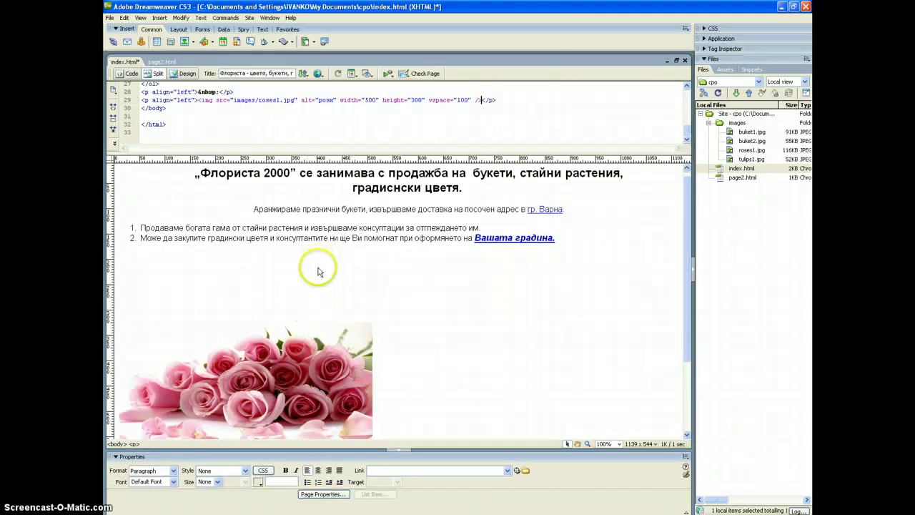
pyautogui.click(327, 325)
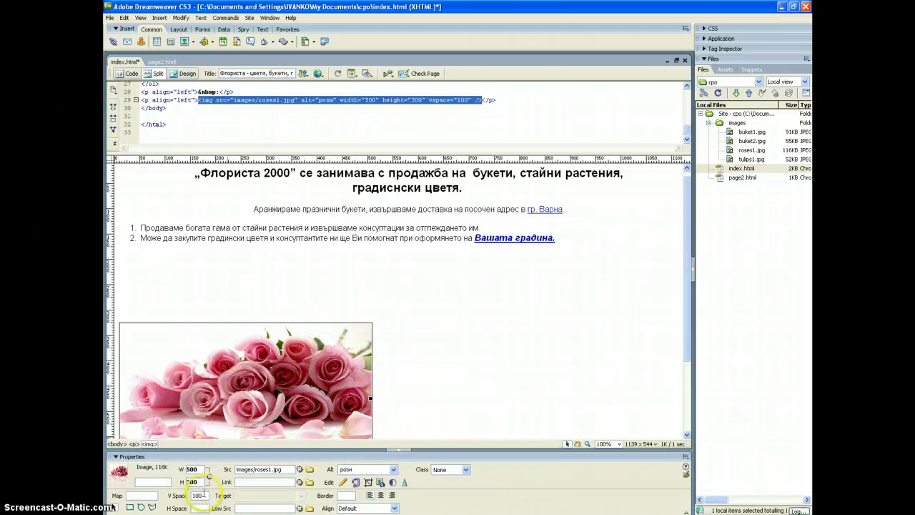
pyautogui.click(202, 495)
# Set the horizontal space around the roses picture to 30.
pyautogui.click(200, 509)
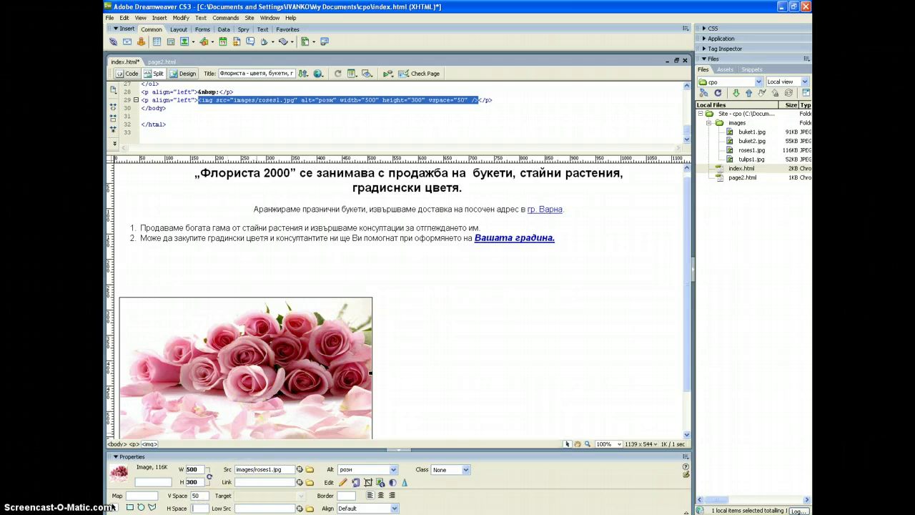
pyautogui.click(203, 508)
pyautogui.click(408, 351)
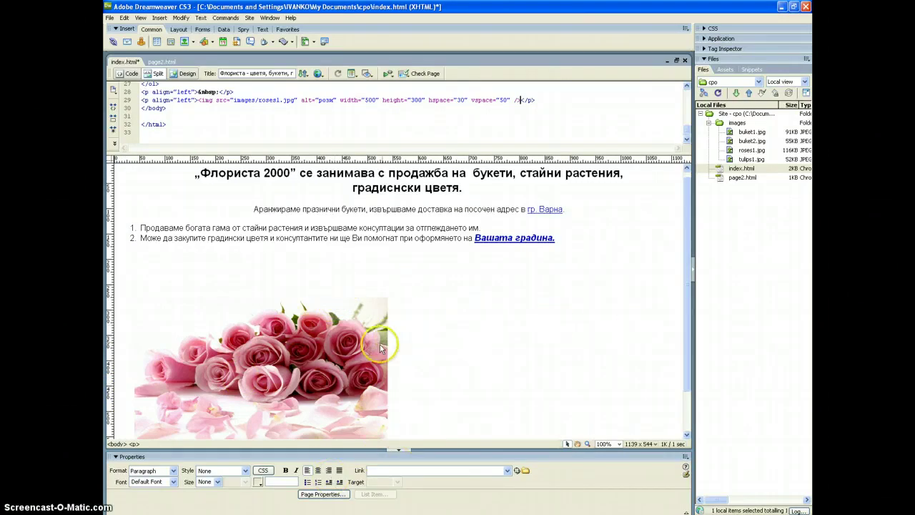
pyautogui.click(362, 368)
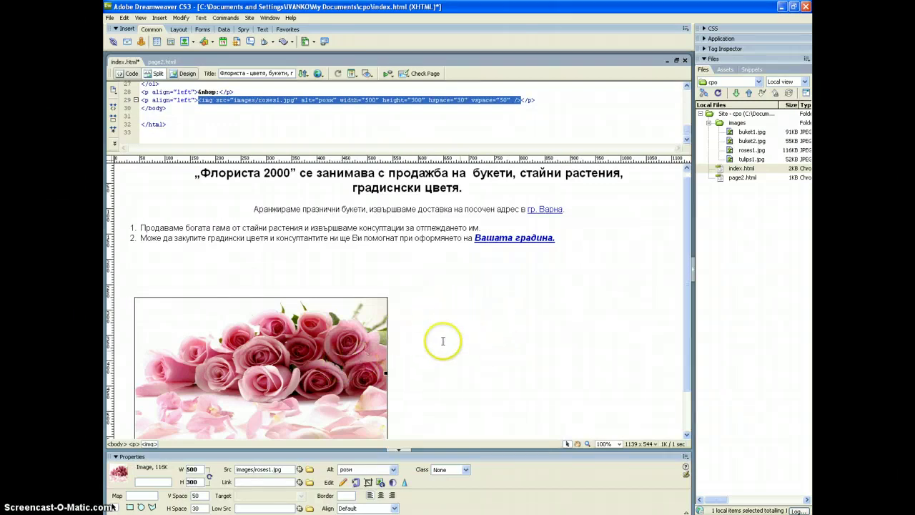
pyautogui.moveTo(684, 317); pyautogui.dragTo(688, 358)
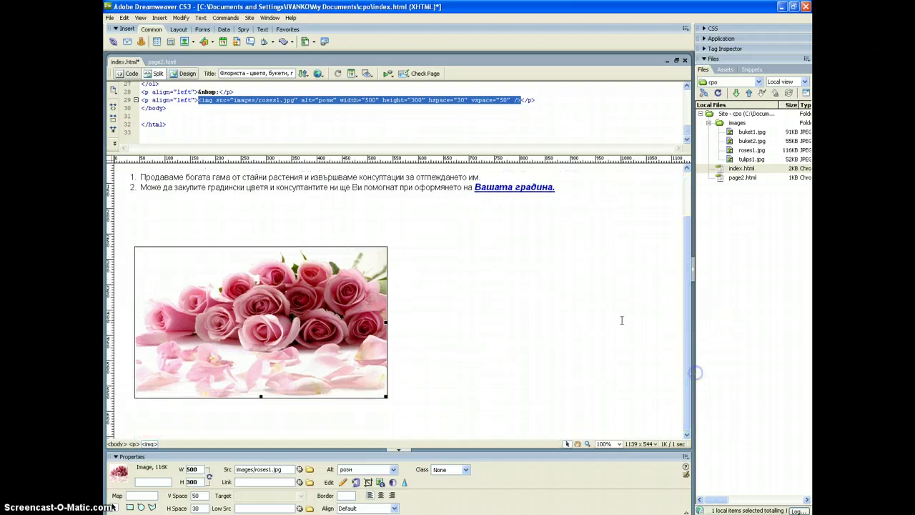
# Copy the text of the first numbered list item and paste it directly after the roses picture.
pyautogui.click(411, 365)
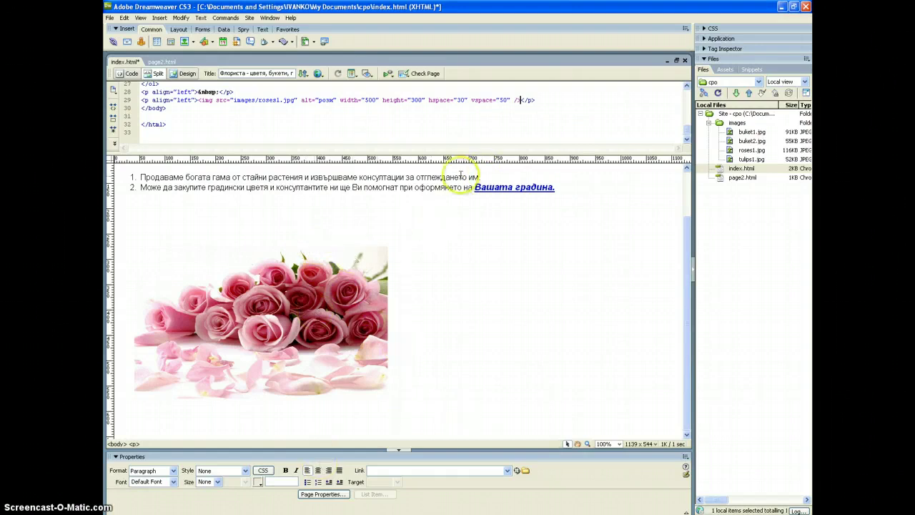
pyautogui.moveTo(479, 177); pyautogui.dragTo(140, 229)
pyautogui.hotkey('ctrl', 'c')
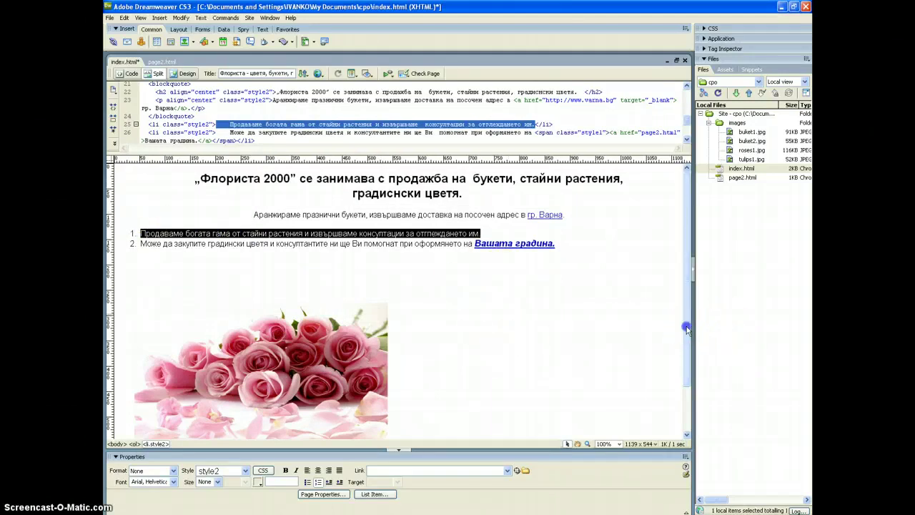
pyautogui.moveTo(686, 331); pyautogui.dragTo(692, 371)
pyautogui.click(432, 368)
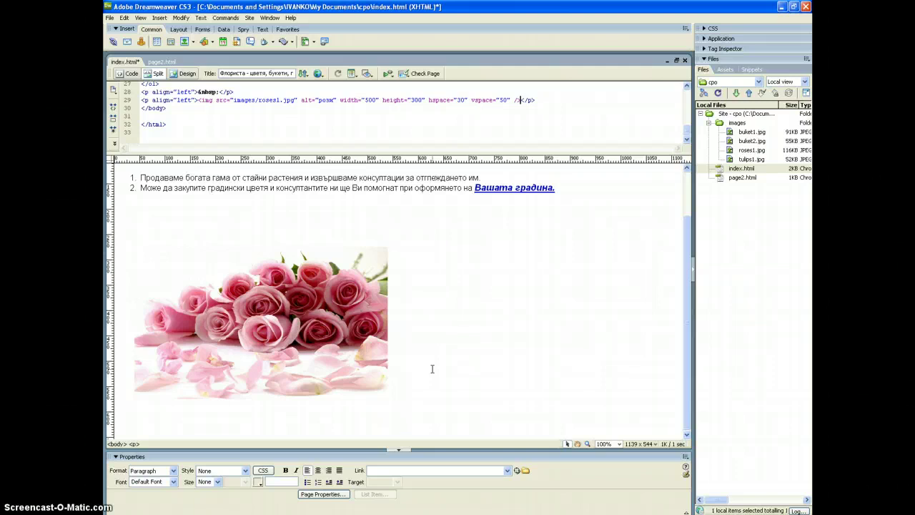
pyautogui.hotkey('ctrl', 'v')
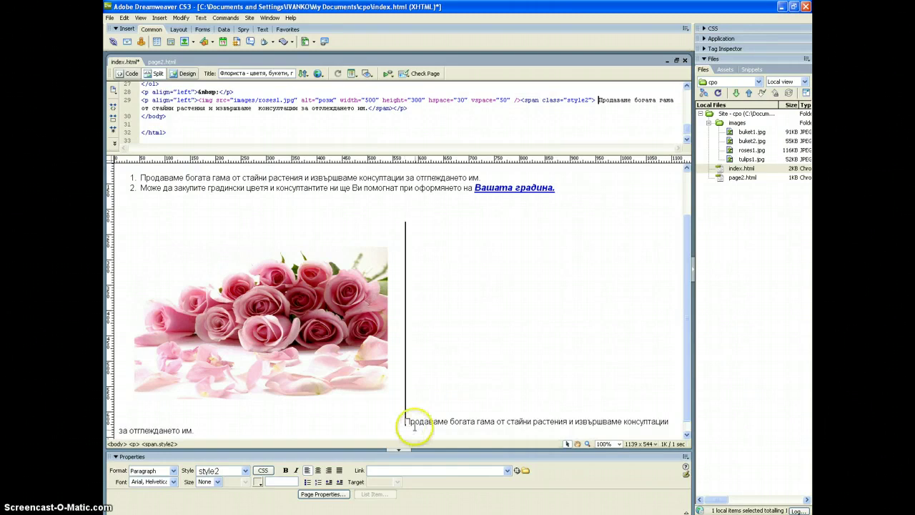
pyautogui.click(406, 420)
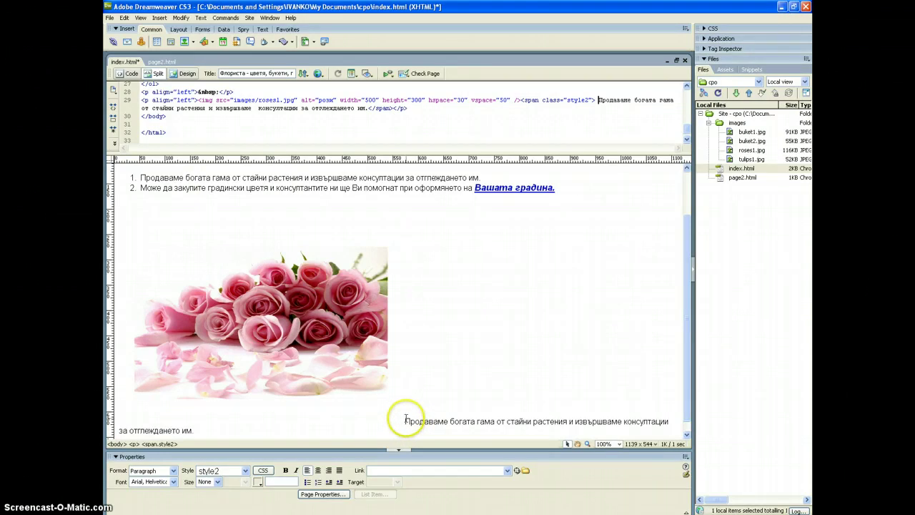
# Set the roses picture's own Align property to Left so the pasted text wraps beside it.
pyautogui.click(319, 296)
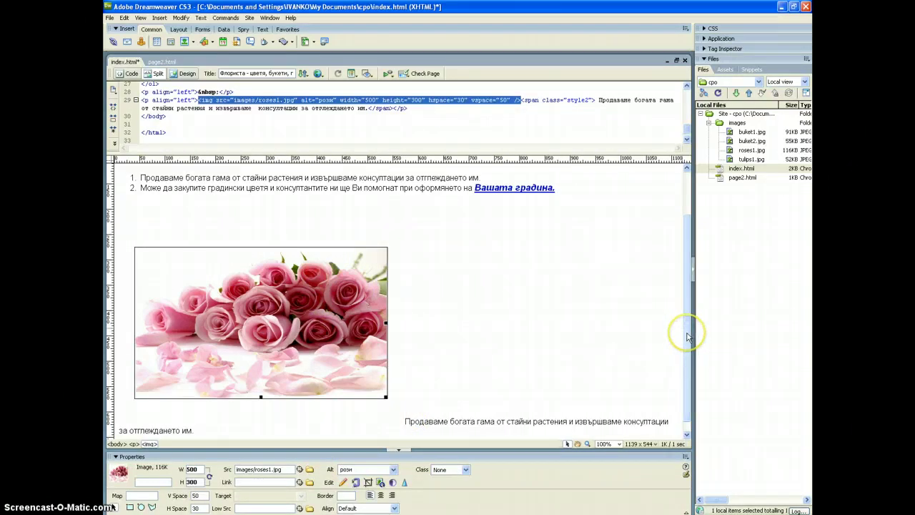
pyautogui.scroll(-1, 686, 336)
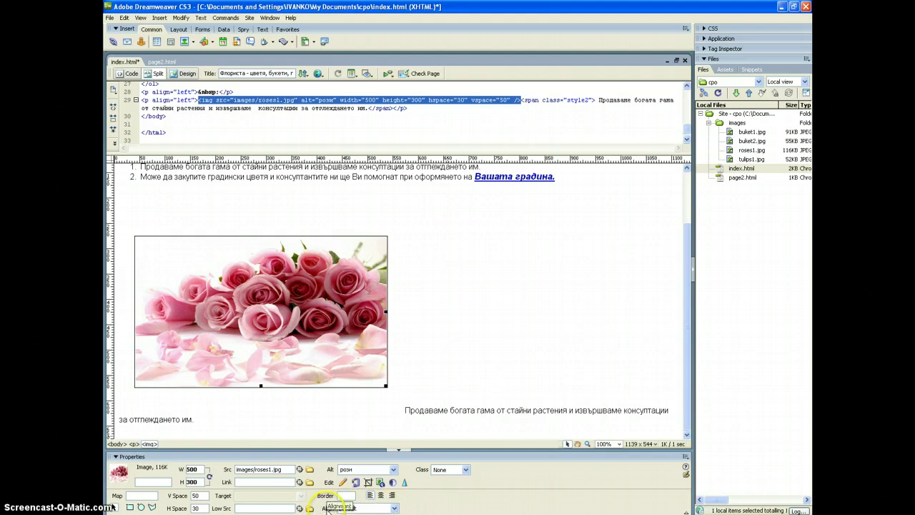
pyautogui.click(395, 508)
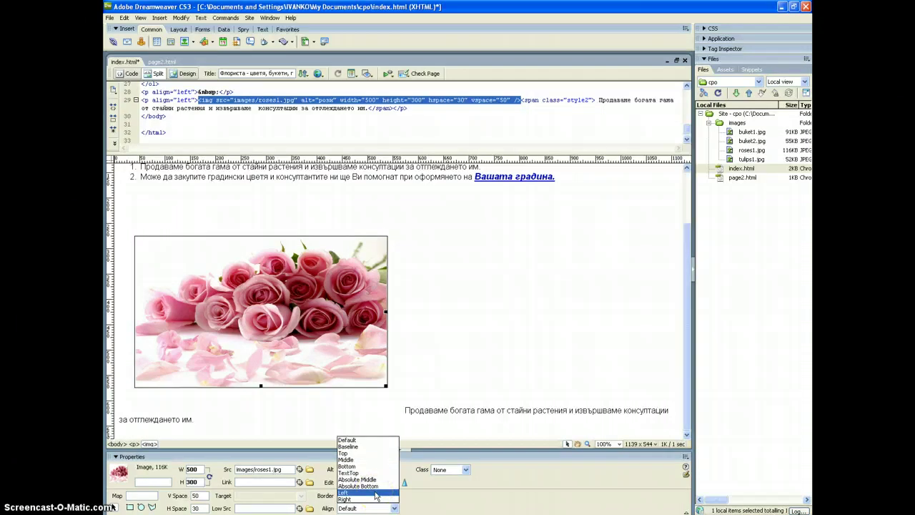
pyautogui.click(376, 492)
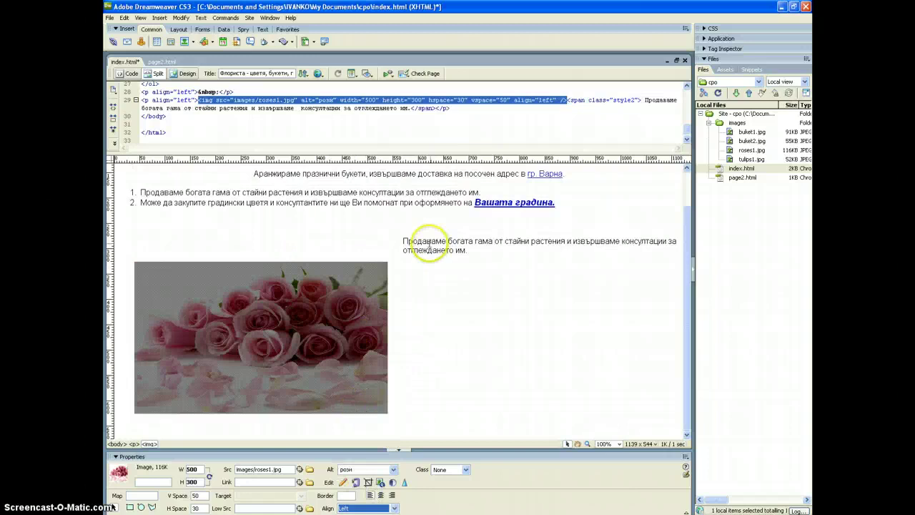
# Paste the copied sentence four more times as separate paragraphs below the text beside the roses picture.
pyautogui.click(420, 266)
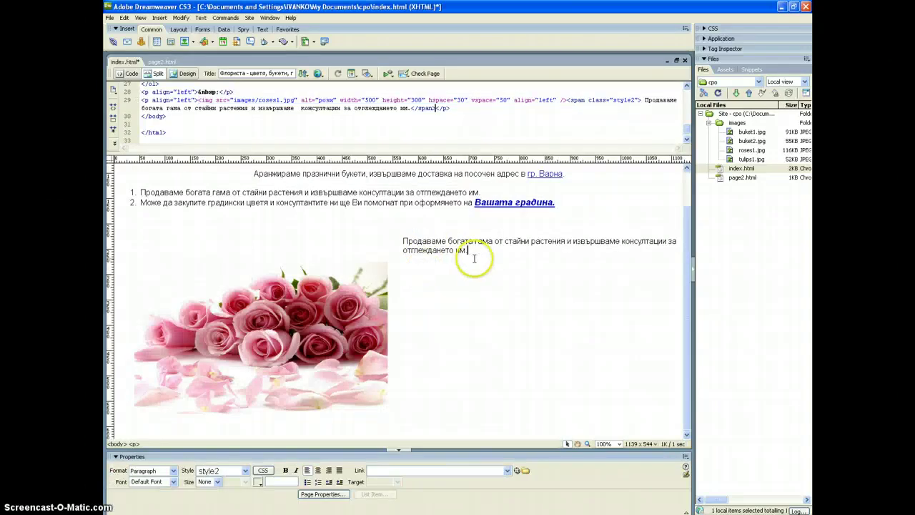
pyautogui.press('Return')
pyautogui.hotkey('ctrl', 'v')
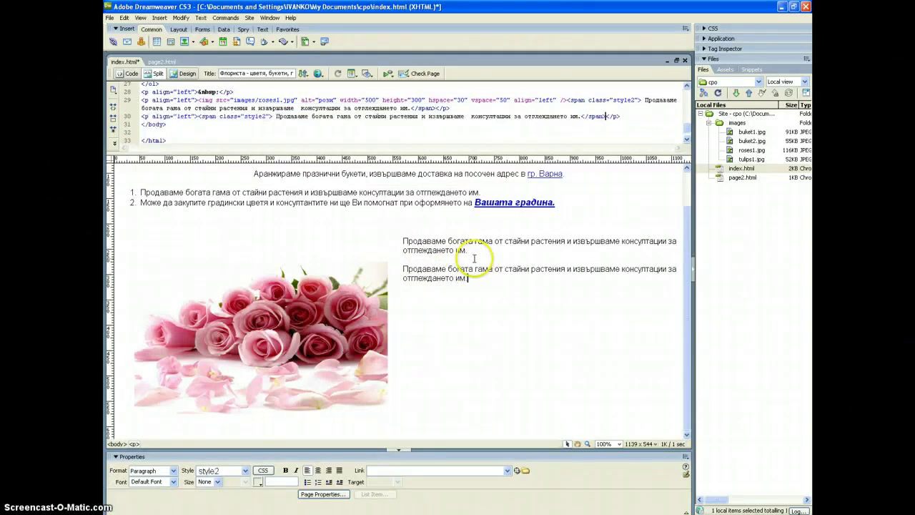
pyautogui.press('Return')
pyautogui.hotkey('ctrl', 'v')
pyautogui.press('Return')
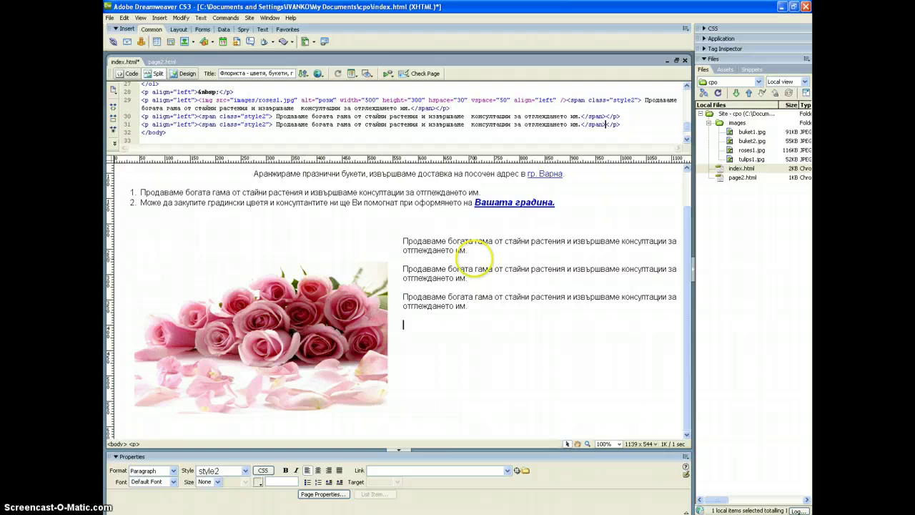
pyautogui.hotkey('ctrl', 'v')
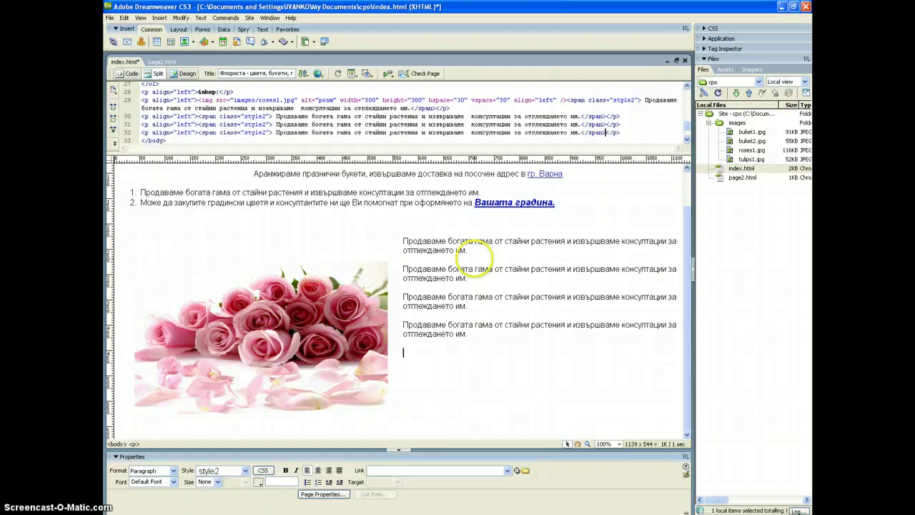
pyautogui.hotkey('ctrl', 'v')
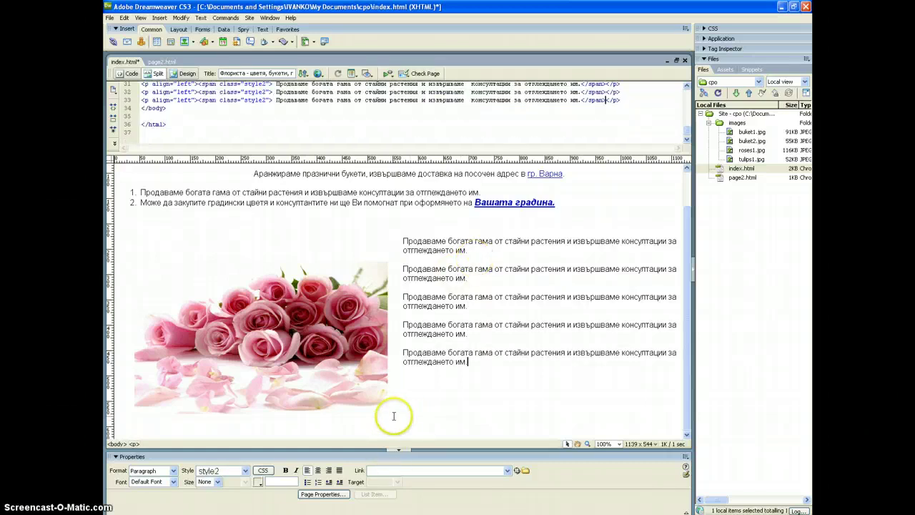
# Try the Right option for the roses picture's Align property and set it back to Left.
pyautogui.click(322, 343)
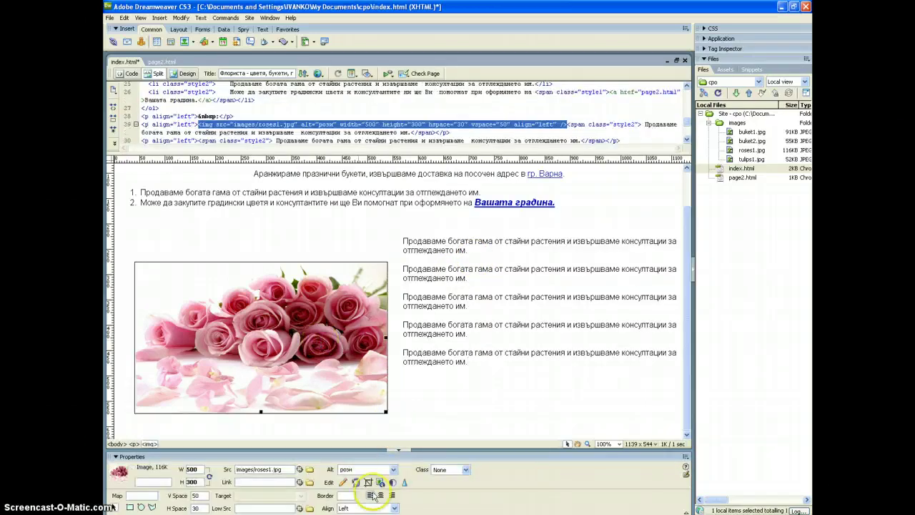
pyautogui.click(393, 508)
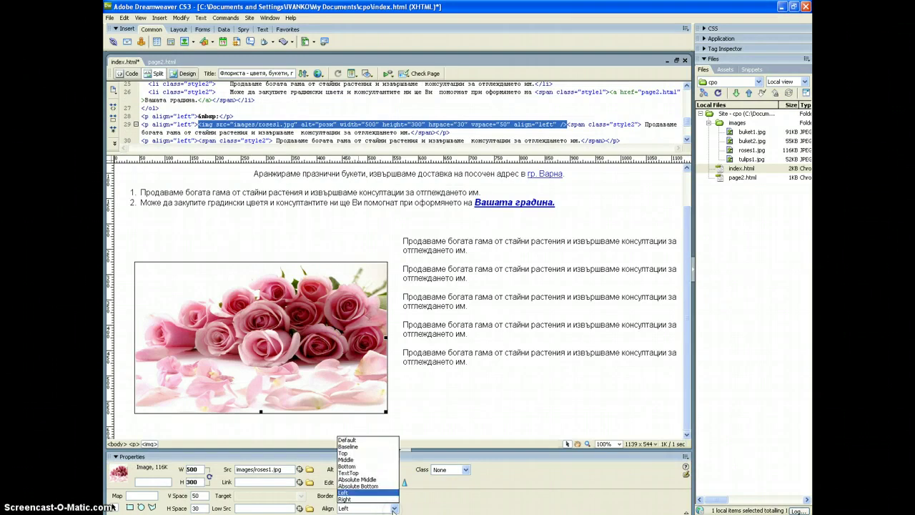
pyautogui.click(369, 499)
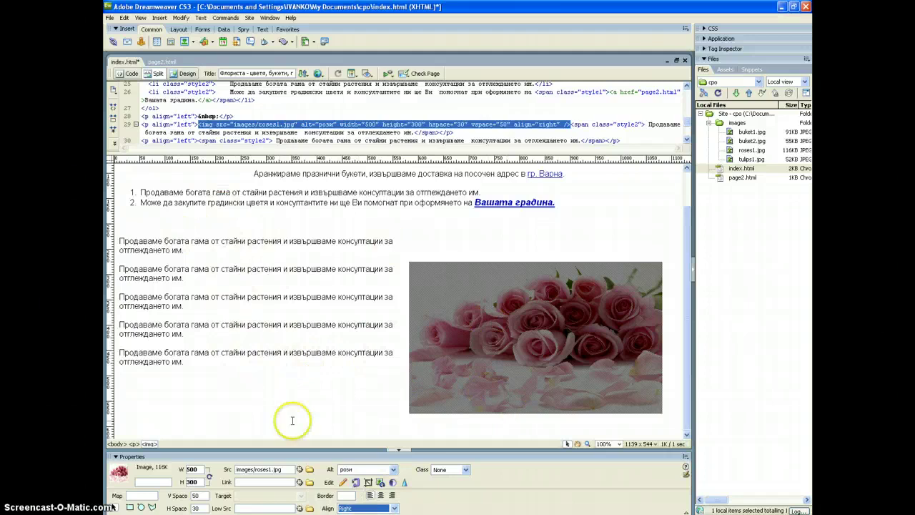
pyautogui.click(394, 508)
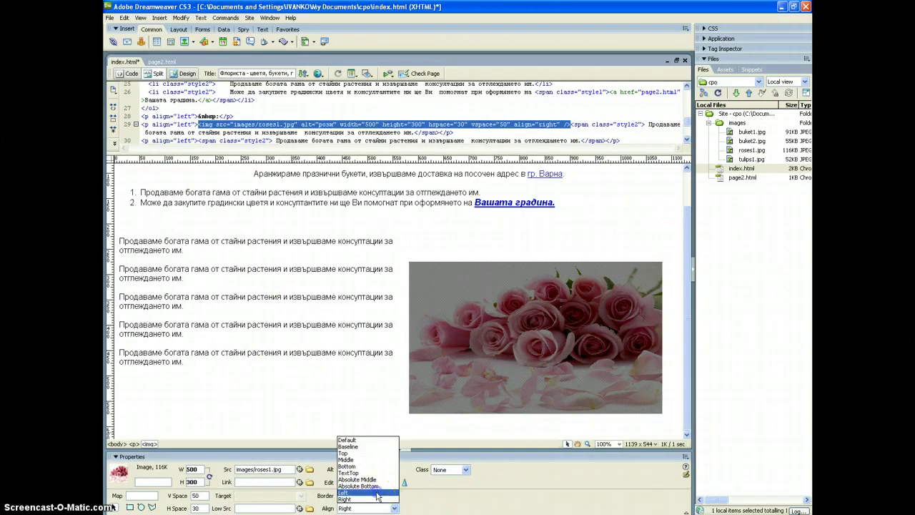
pyautogui.click(376, 493)
pyautogui.click(692, 308)
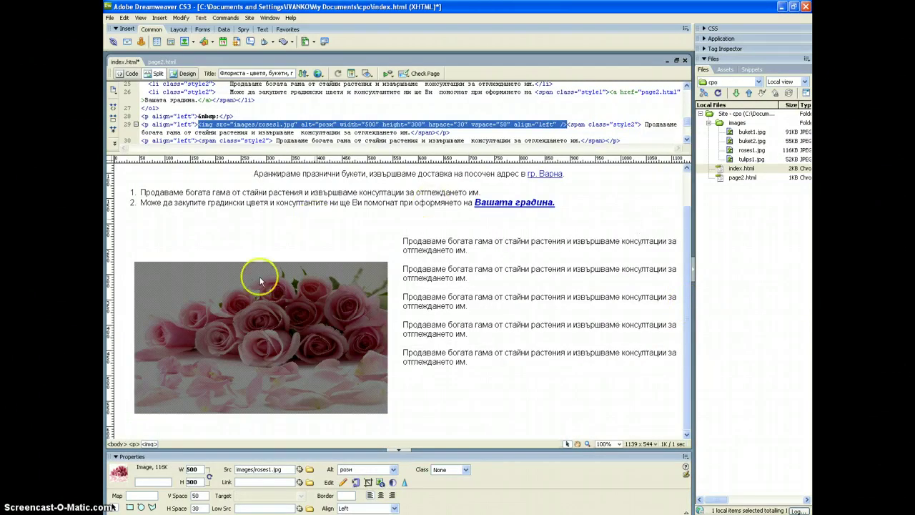
pyautogui.click(302, 310)
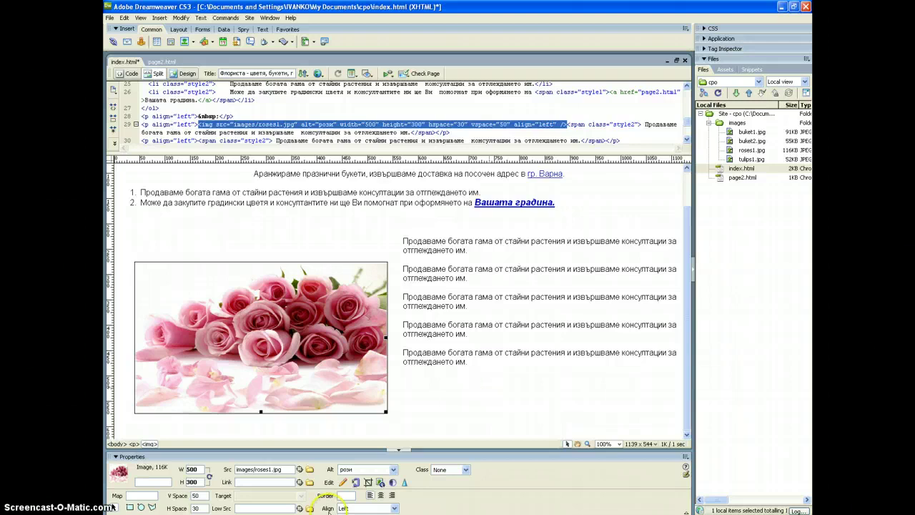
# Try the Crop tool on the roses picture, reducing the crop area to about 332 by 213 pixels.
pyautogui.click(345, 484)
pyautogui.click(346, 484)
pyautogui.click(368, 484)
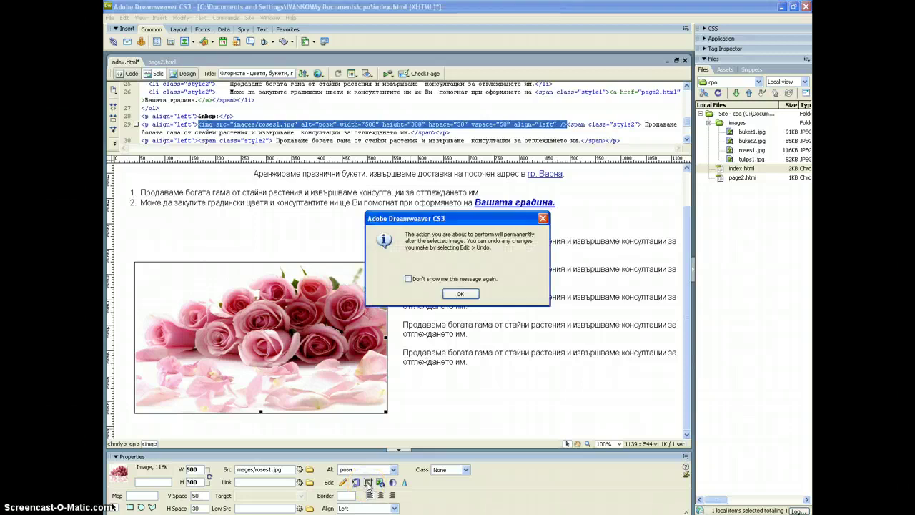
pyautogui.click(470, 296)
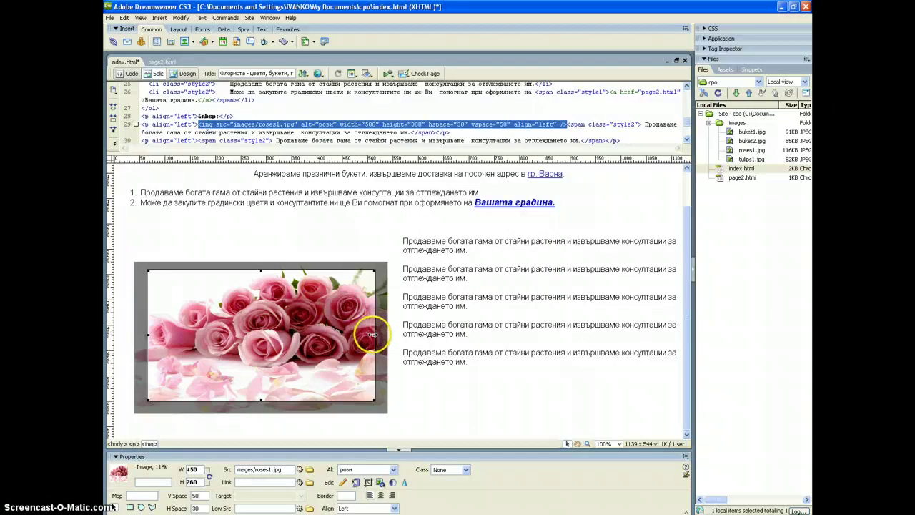
pyautogui.moveTo(148, 334); pyautogui.dragTo(209, 334)
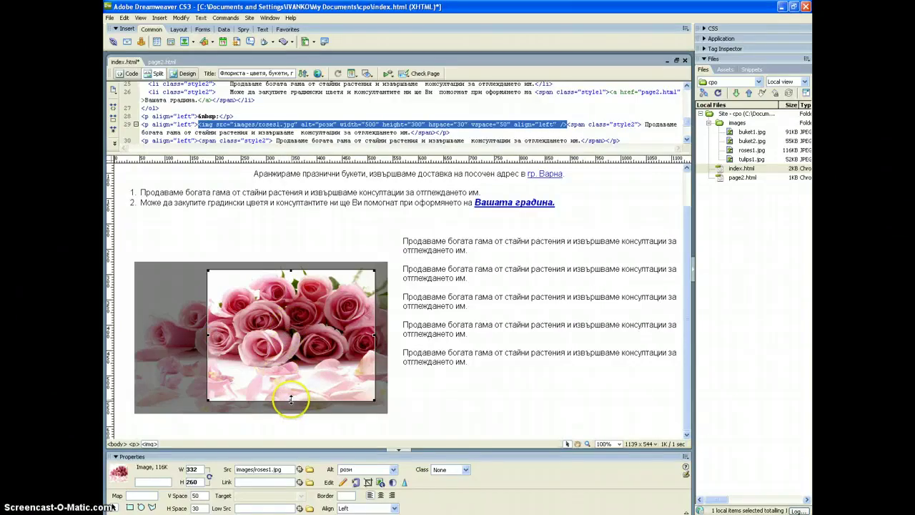
pyautogui.moveTo(291, 399); pyautogui.dragTo(291, 375)
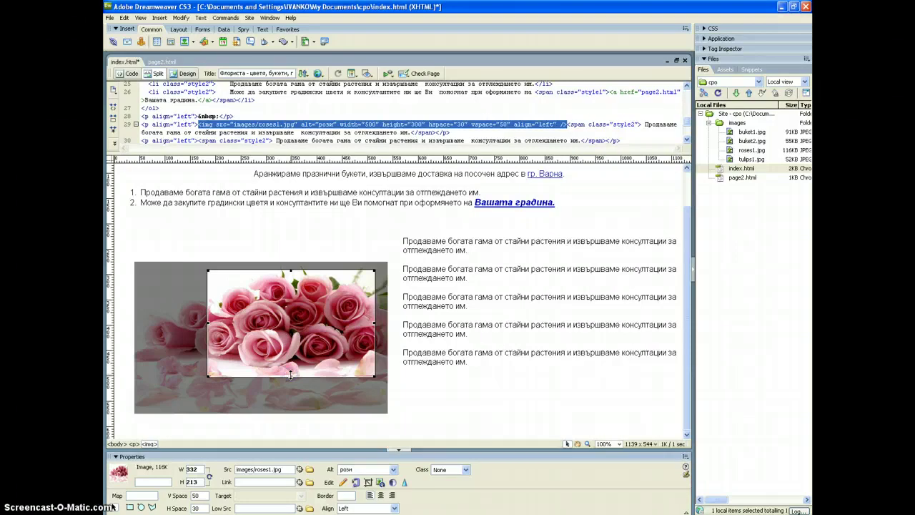
# Enlarge the roses picture's crop area to about 475 by 267 pixels and leave the crop without applying it.
pyautogui.click(248, 330)
pyautogui.click(208, 323)
pyautogui.moveTo(208, 322); pyautogui.dragTo(135, 302)
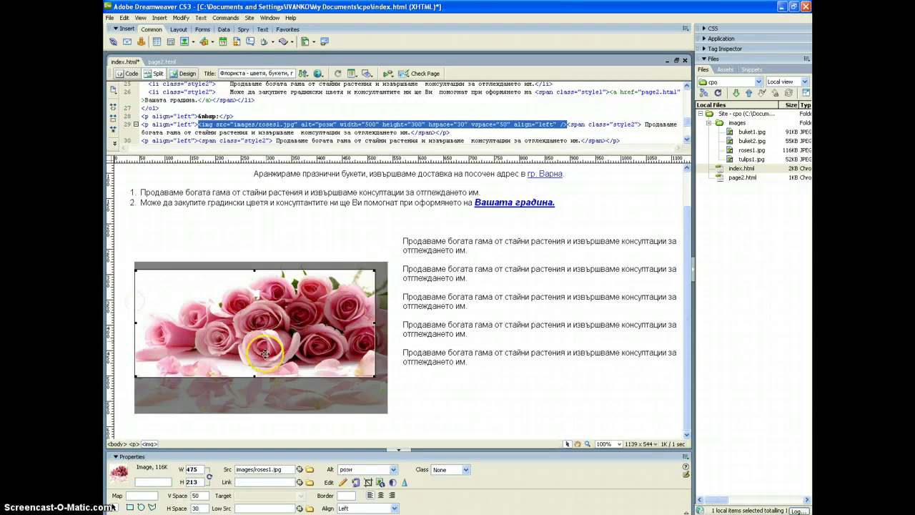
pyautogui.click(256, 374)
pyautogui.moveTo(256, 373); pyautogui.dragTo(252, 404)
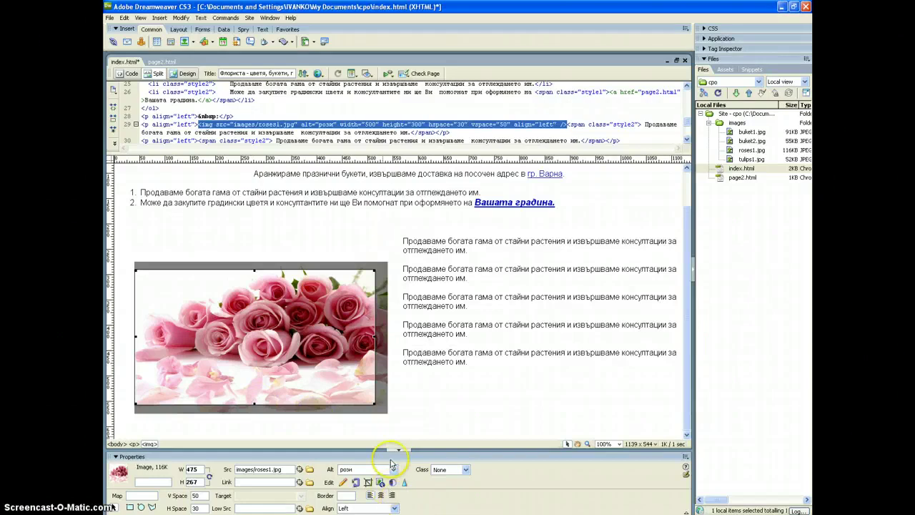
pyautogui.click(427, 405)
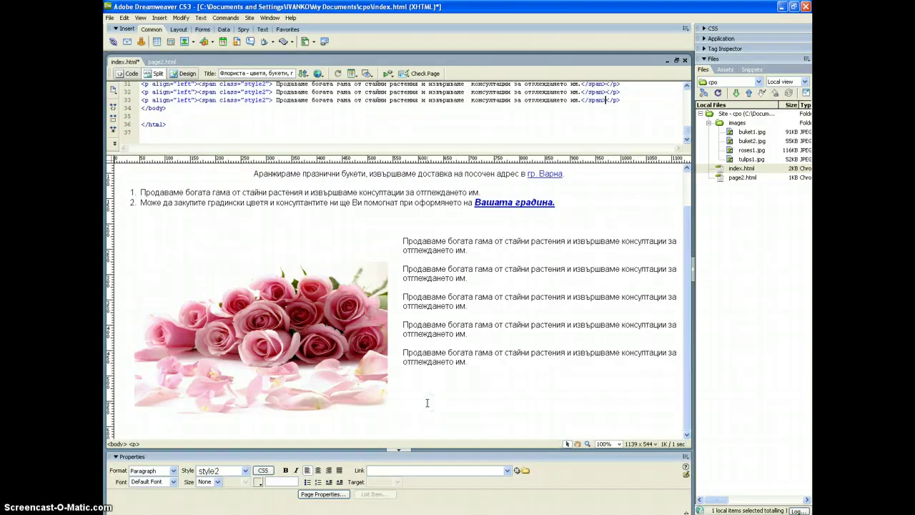
# Try raising the roses picture's brightness to 62 in the Brightness/Contrast settings and cancel the adjustment.
pyautogui.click(296, 356)
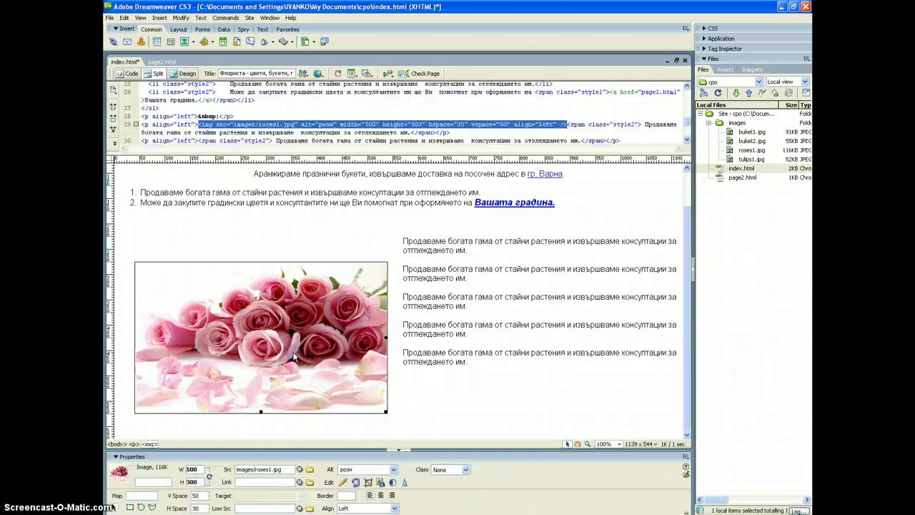
pyautogui.click(393, 483)
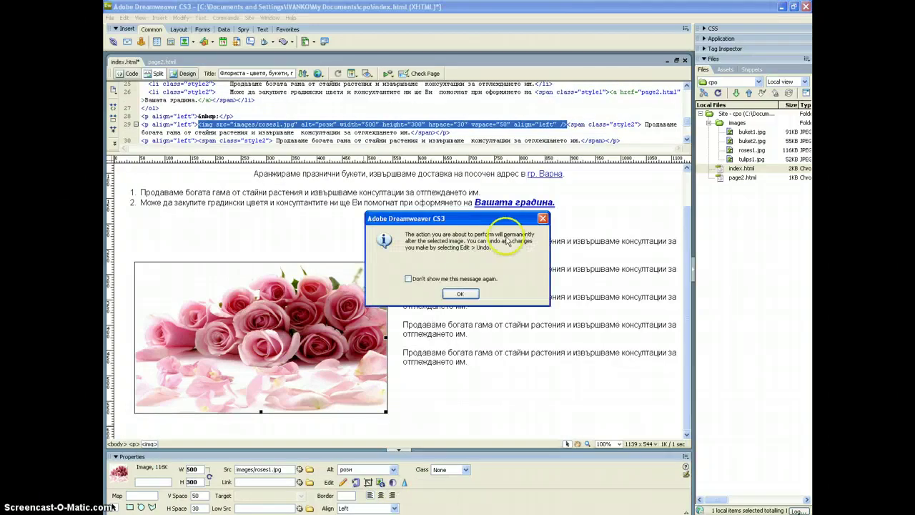
pyautogui.click(461, 295)
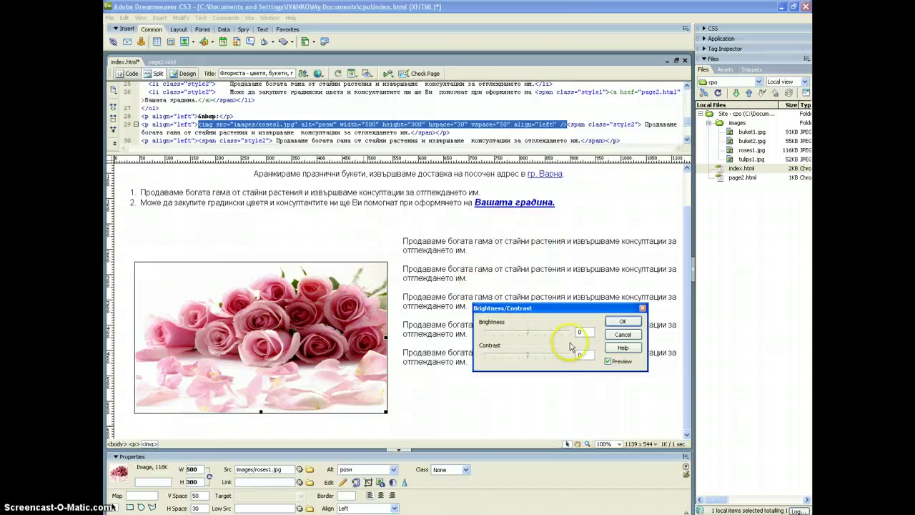
pyautogui.click(527, 333)
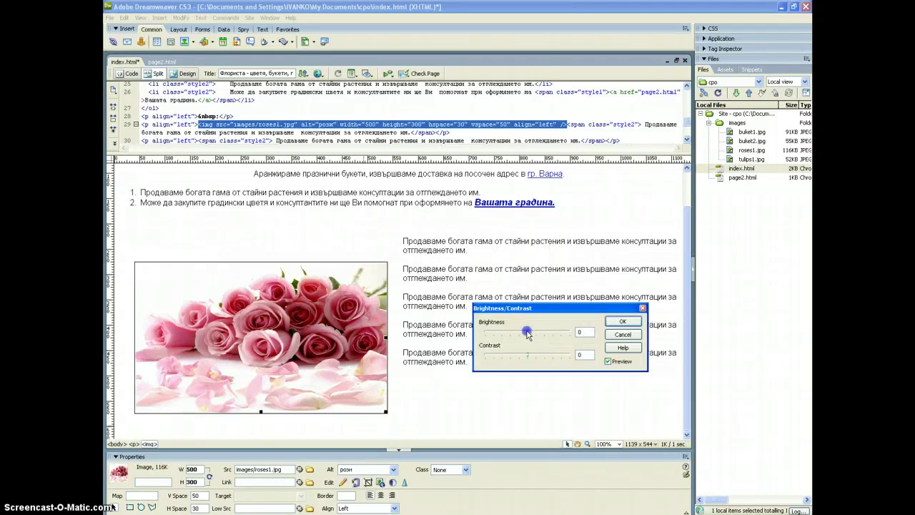
pyautogui.moveTo(528, 335); pyautogui.dragTo(541, 331)
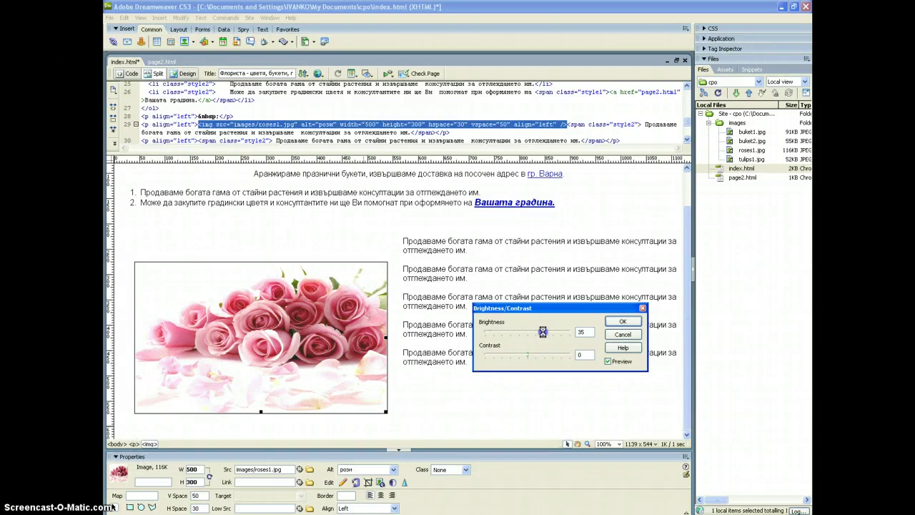
pyautogui.moveTo(542, 333); pyautogui.dragTo(554, 333)
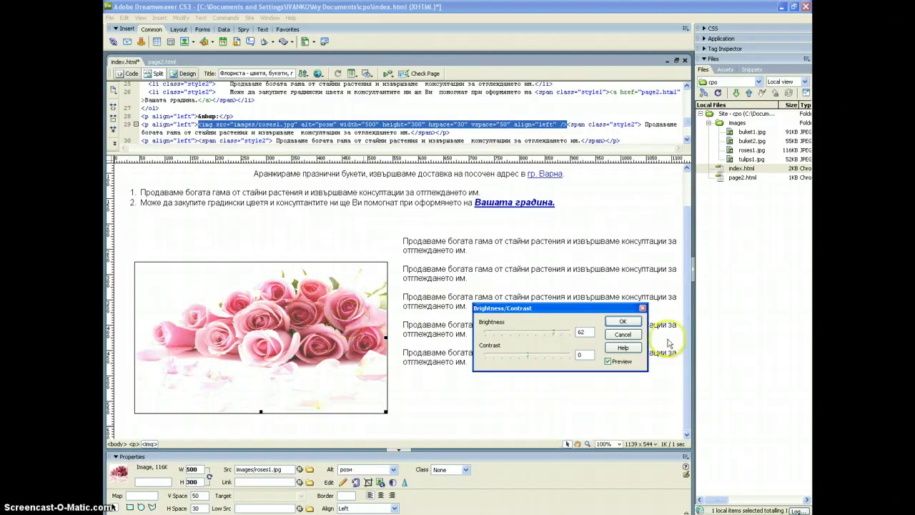
pyautogui.click(624, 335)
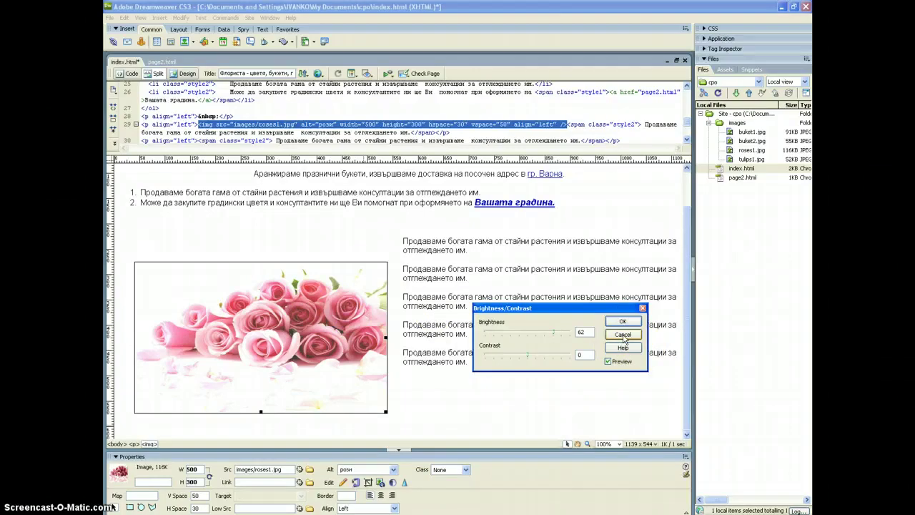
pyautogui.click(624, 336)
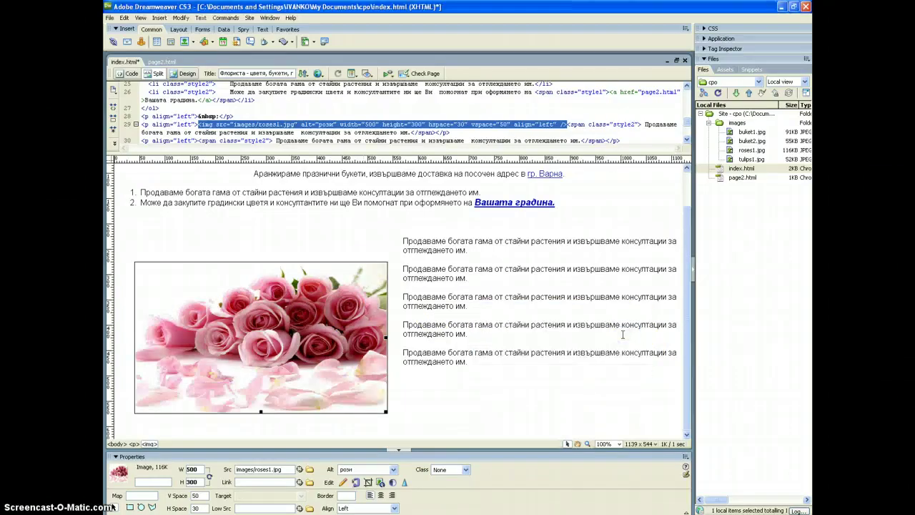
# Optimize the roses picture in GIF format with the Adaptive palette and 128 colors, and deselect it.
pyautogui.click(356, 484)
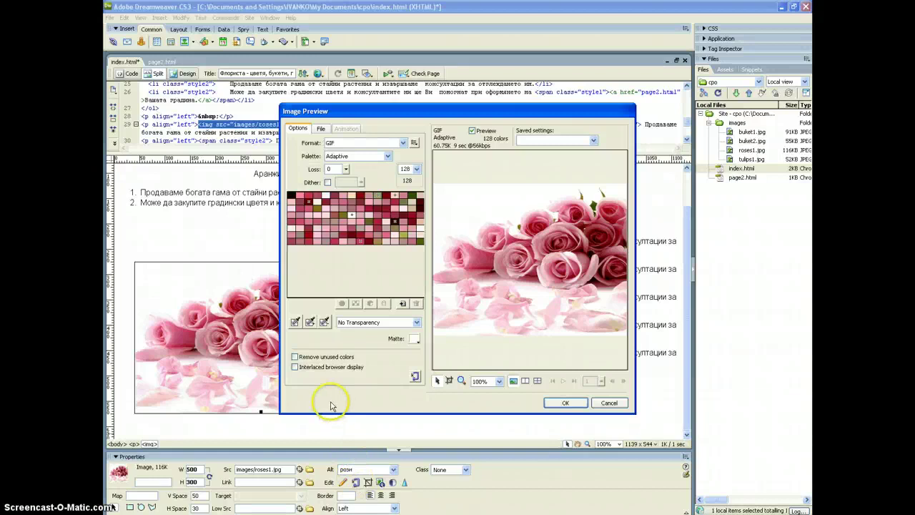
pyautogui.click(529, 330)
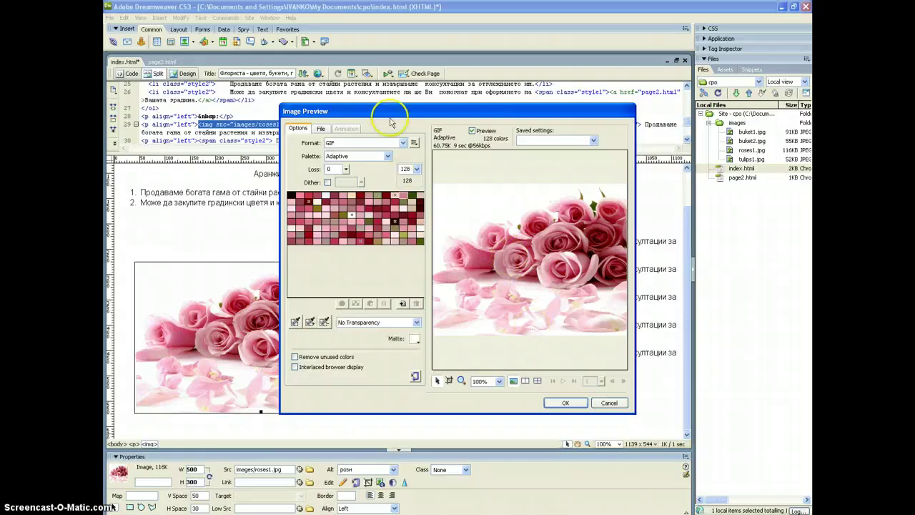
pyautogui.click(403, 143)
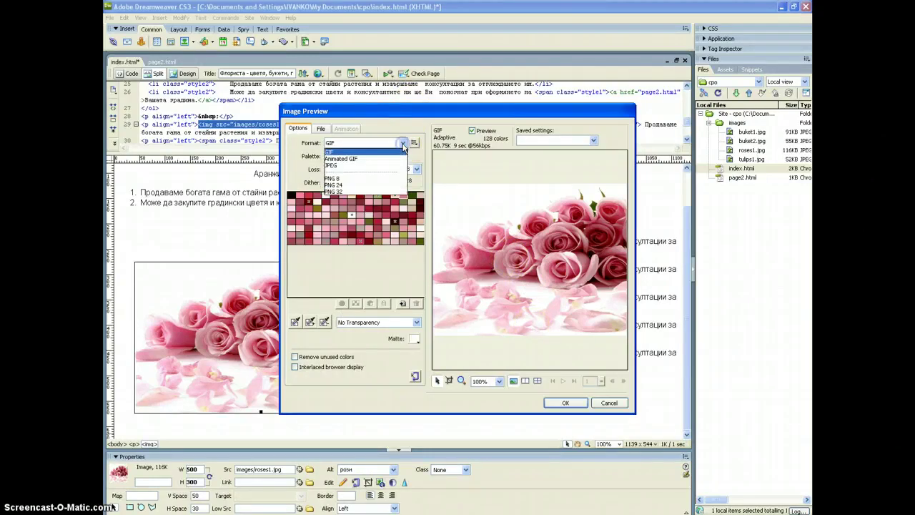
pyautogui.click(404, 146)
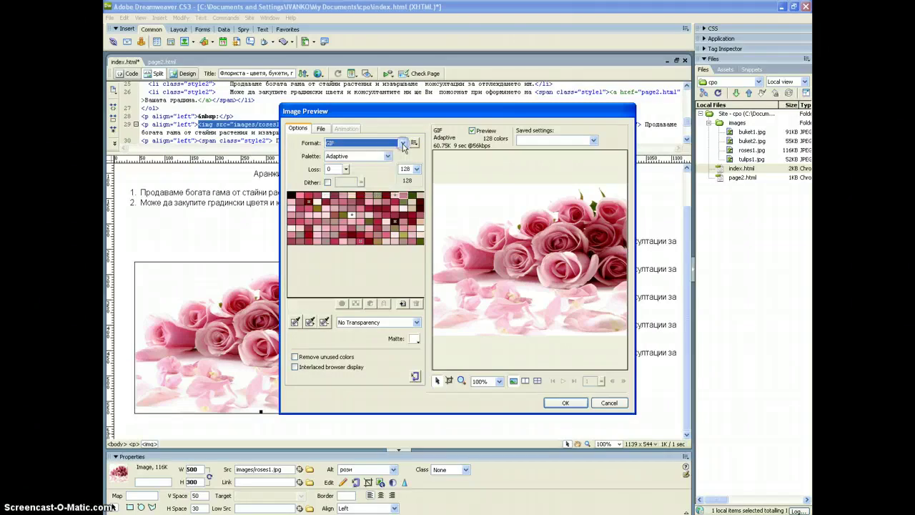
pyautogui.click(558, 399)
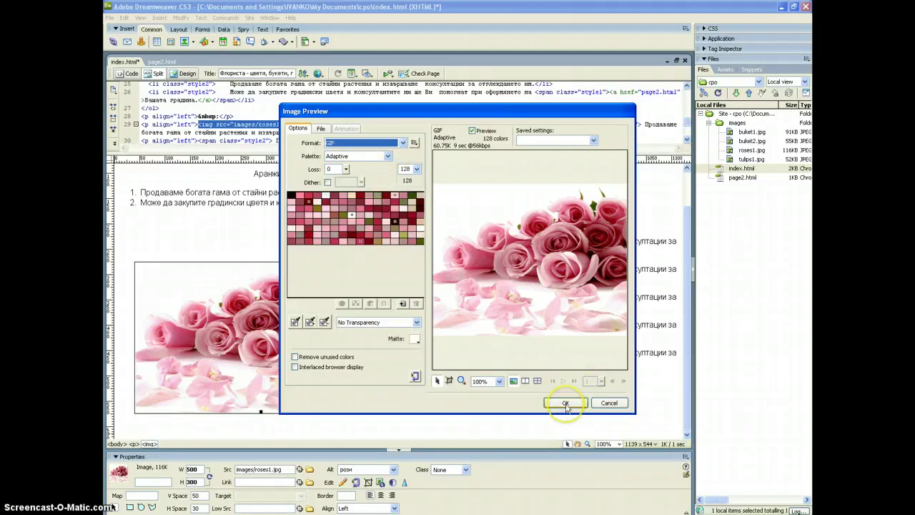
pyautogui.click(565, 404)
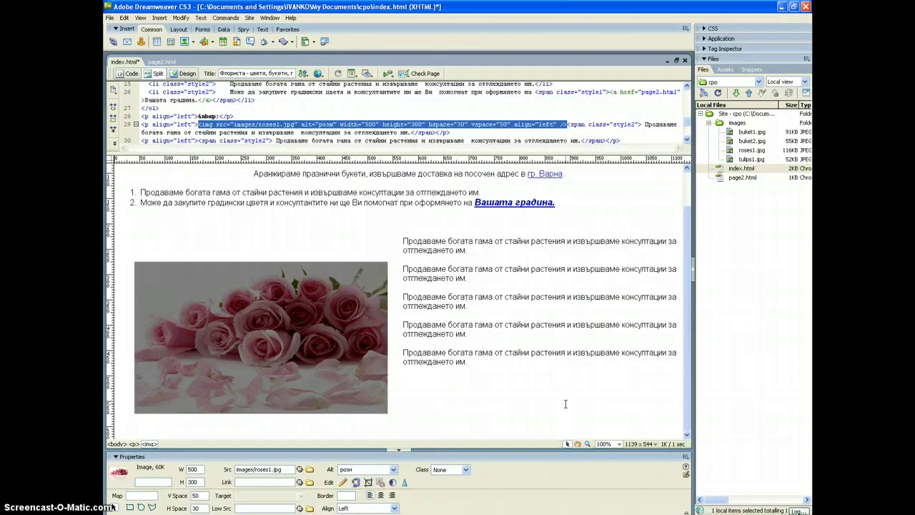
pyautogui.click(409, 295)
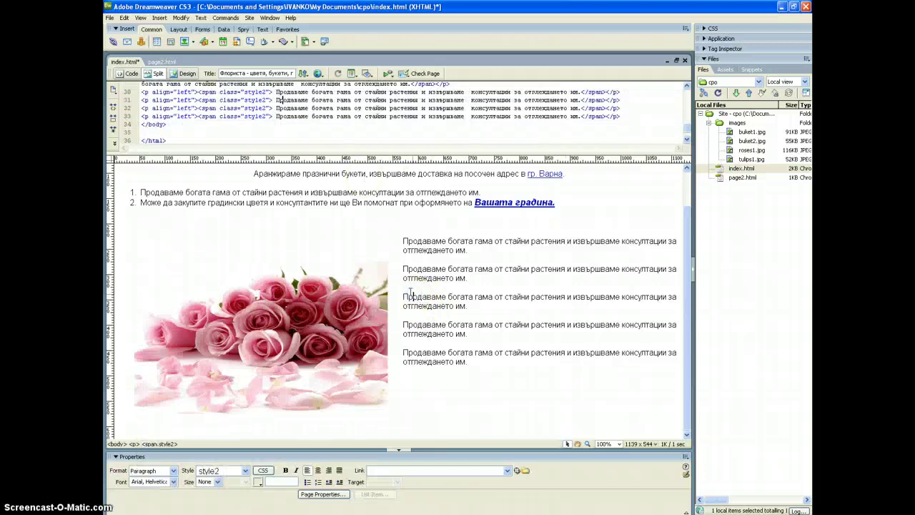